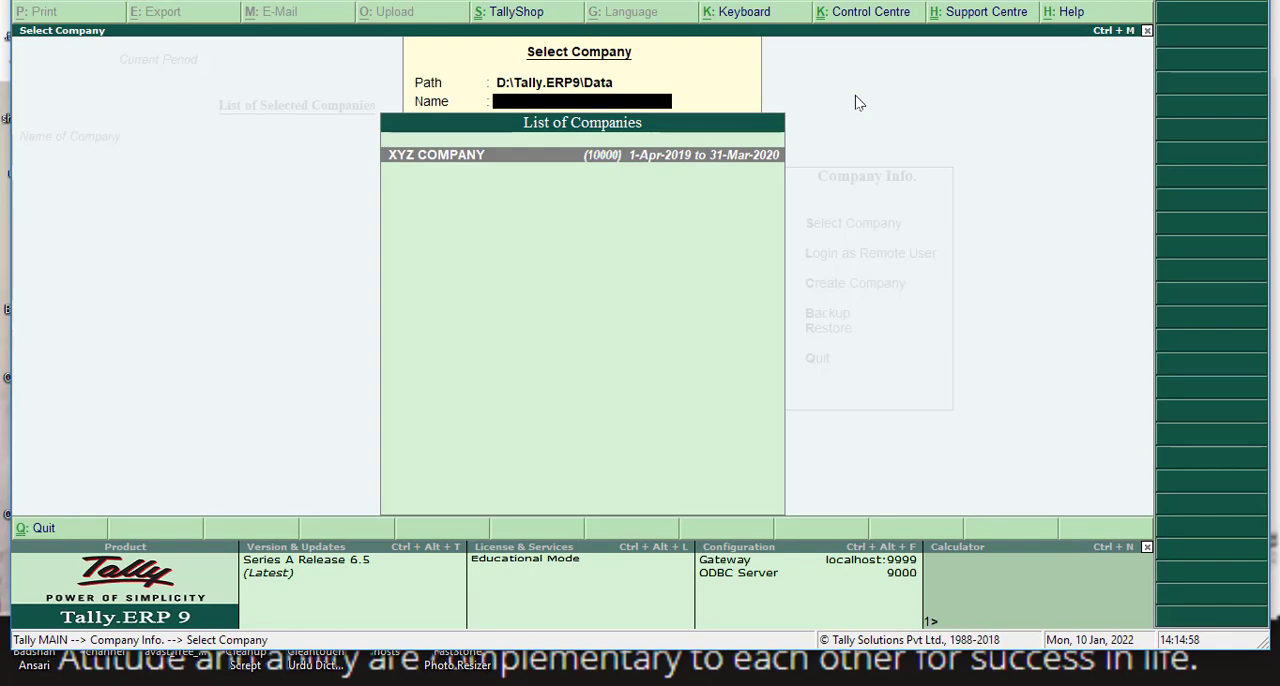
# - Load XYZ COMPANY and open its Balance Sheet in the detailed view
pyautogui.press('Return')
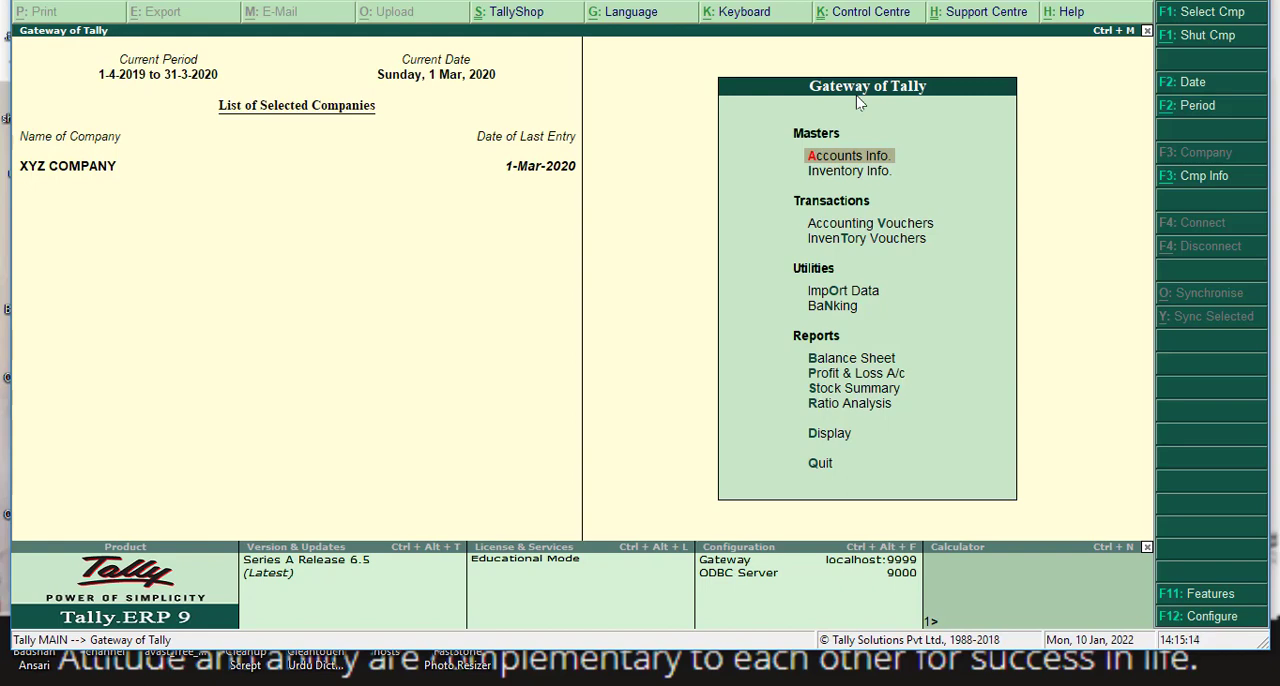
pyautogui.press('Down')
pyautogui.press('Down')
pyautogui.press('Down')
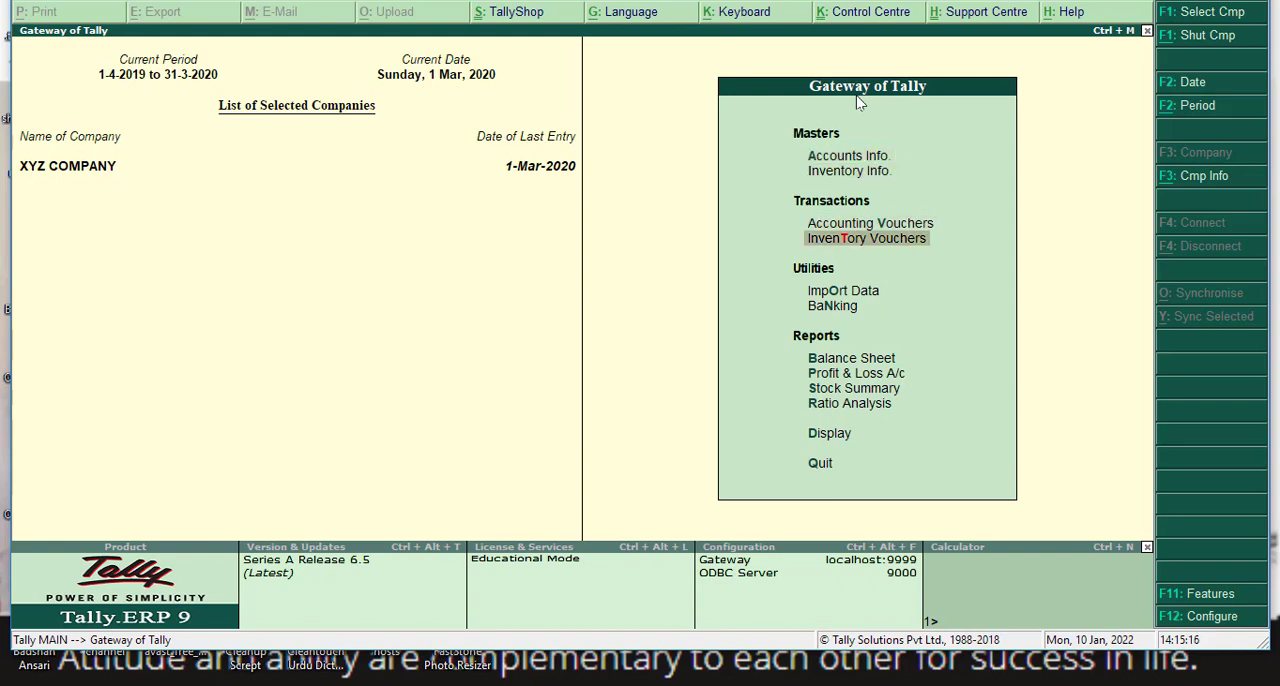
pyautogui.press('Up')
pyautogui.press('Down')
pyautogui.press('Down')
pyautogui.press('Down')
pyautogui.press('Down')
pyautogui.press('Down')
pyautogui.press('Up')
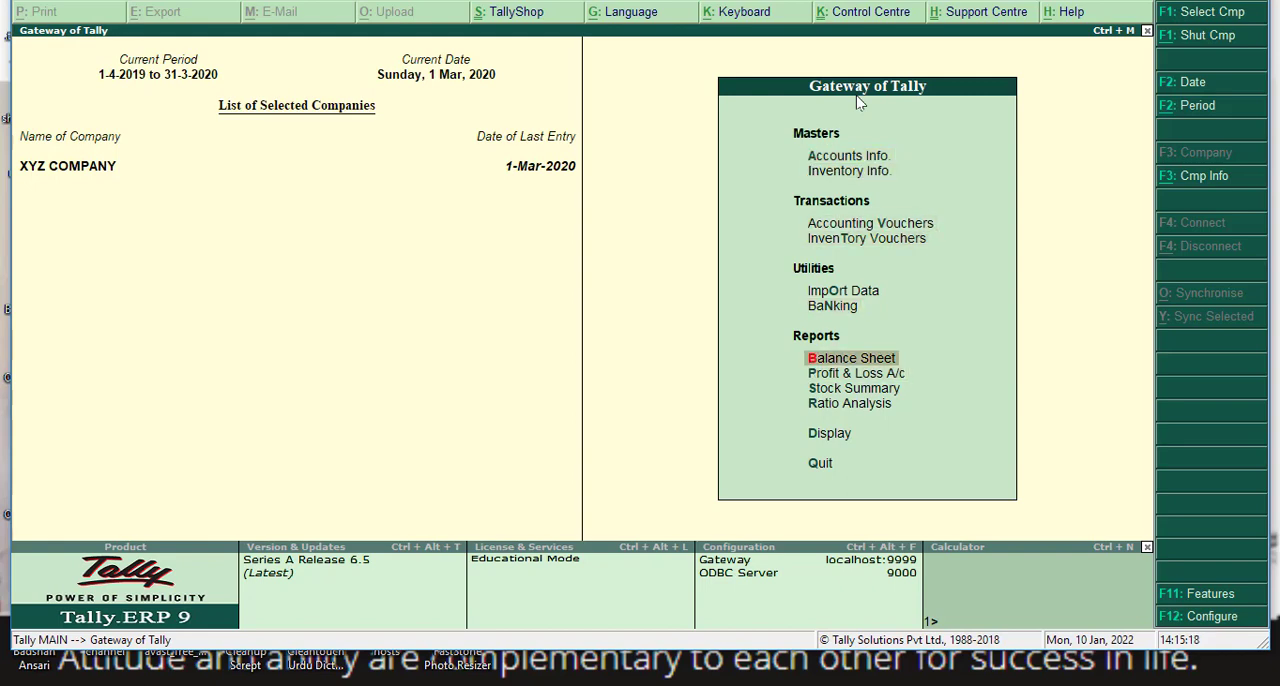
pyautogui.press('Return')
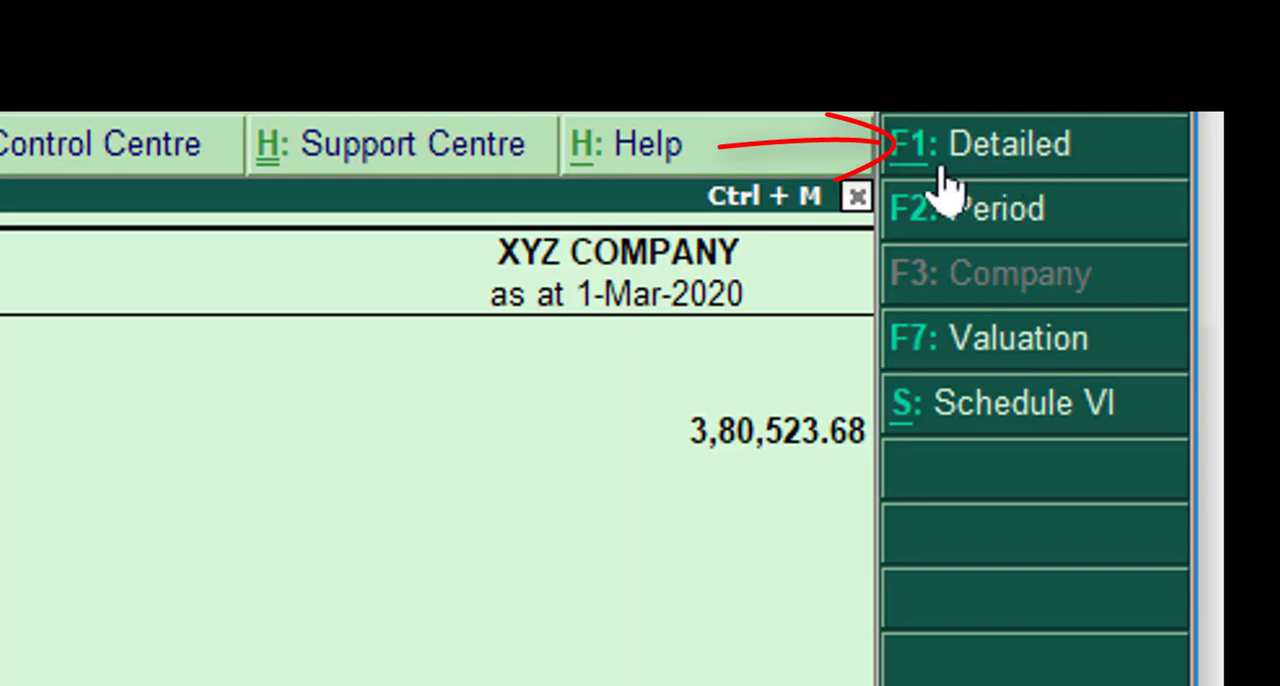
pyautogui.click(943, 172)
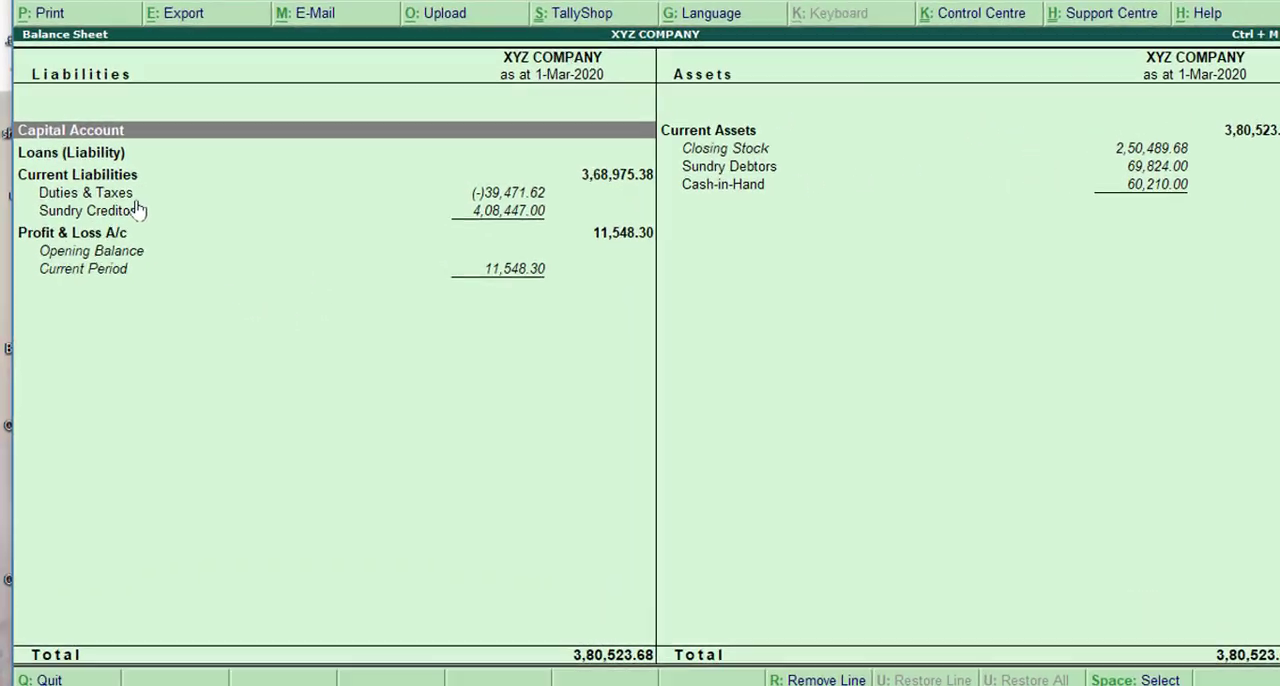
# - Open the Sundry Creditors group summary from the Balance Sheet and review the party balances
pyautogui.click(175, 318)
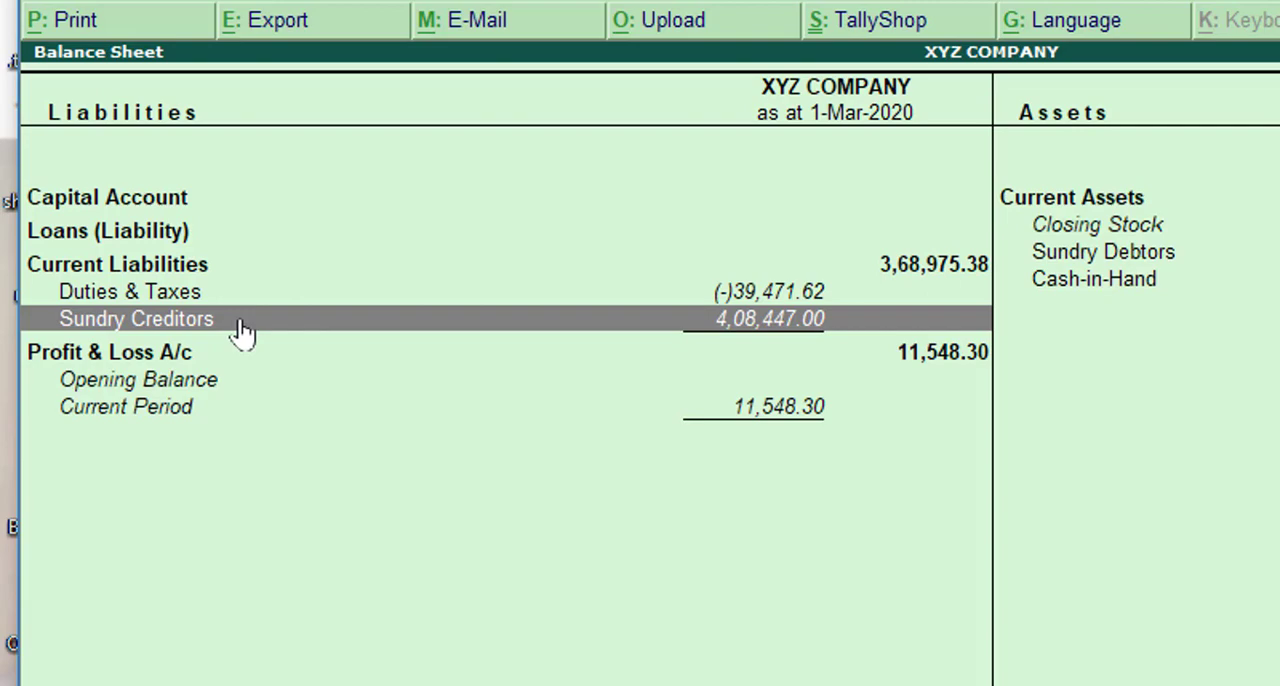
pyautogui.click(246, 326)
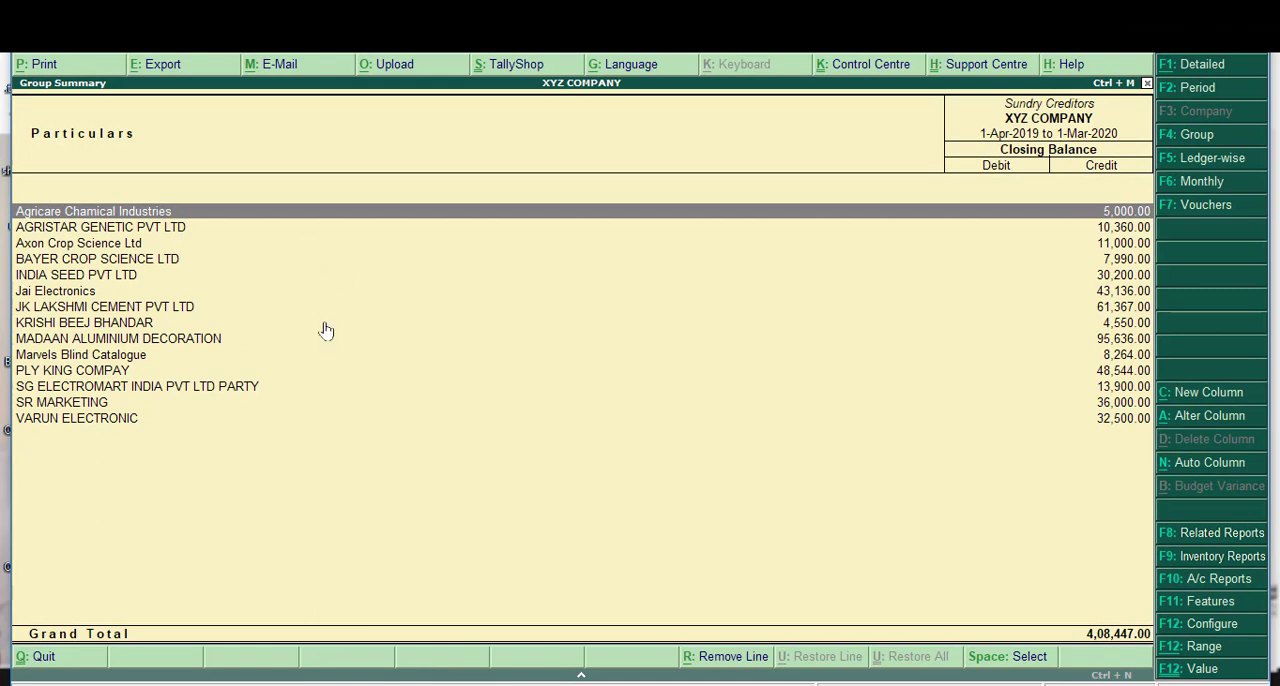
pyautogui.click(100, 279)
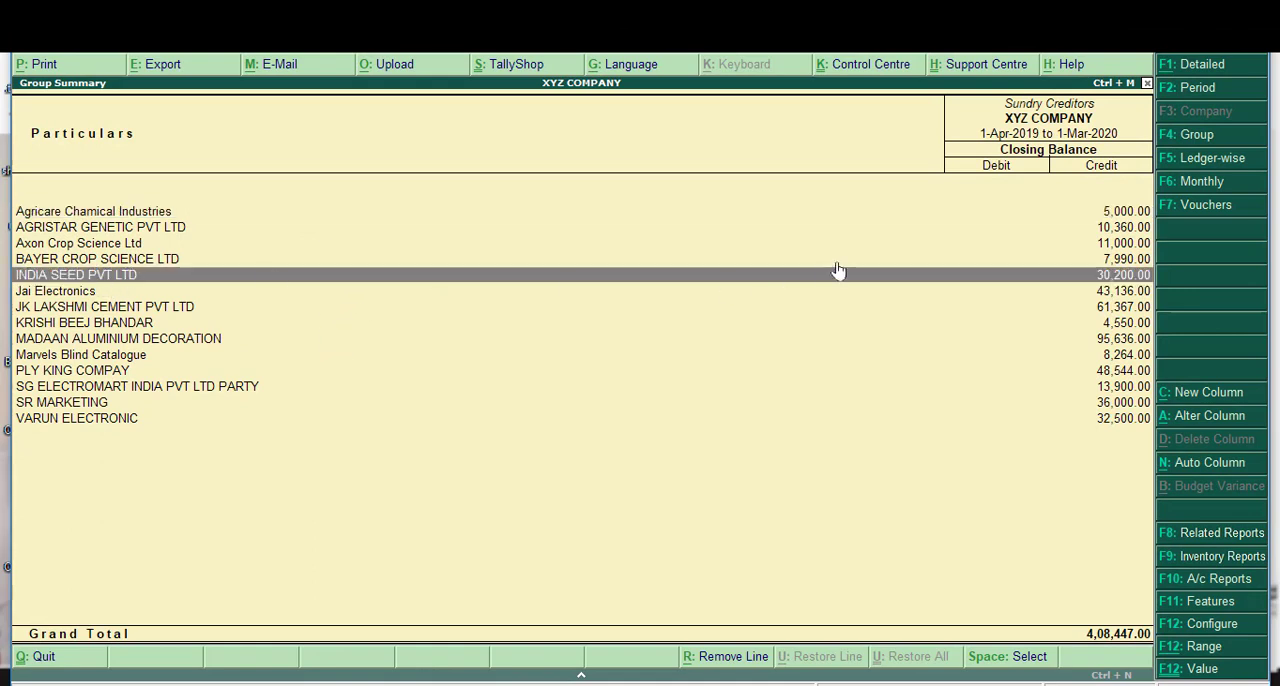
pyautogui.click(1094, 217)
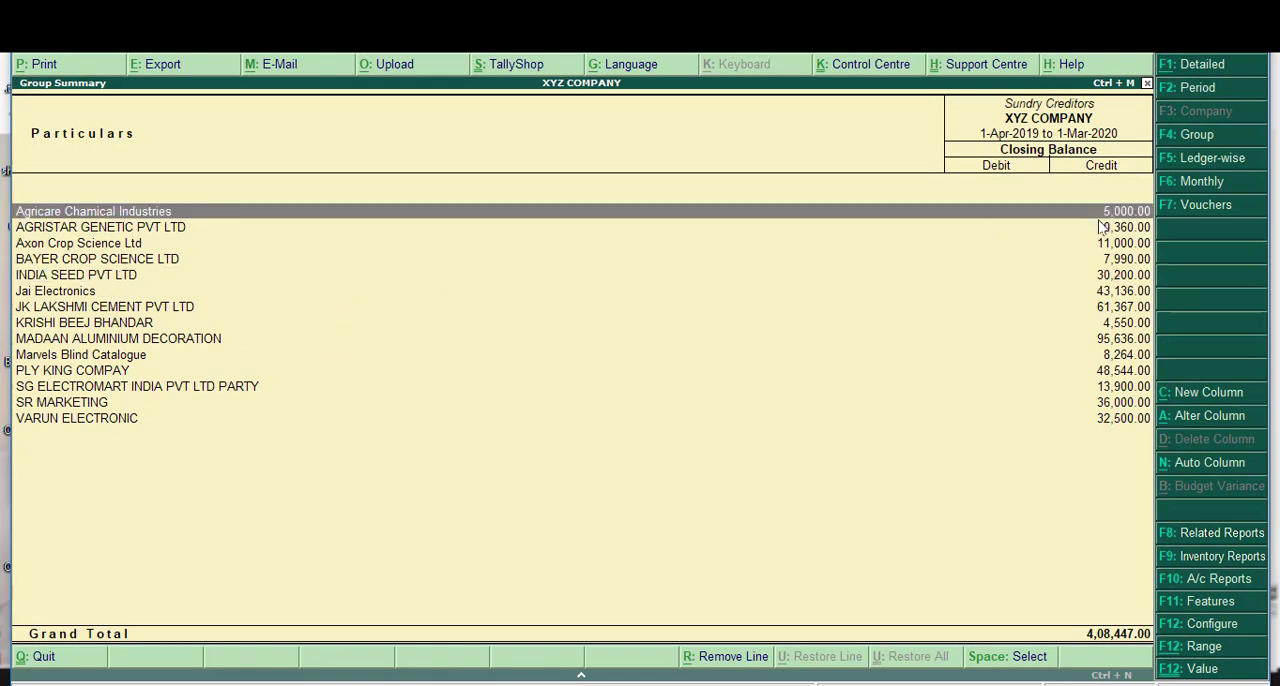
# - Open the ledger monthly summary of AGRISTAR GENETIC PVT LTD and examine the April row
pyautogui.click(191, 233)
pyautogui.click(191, 234)
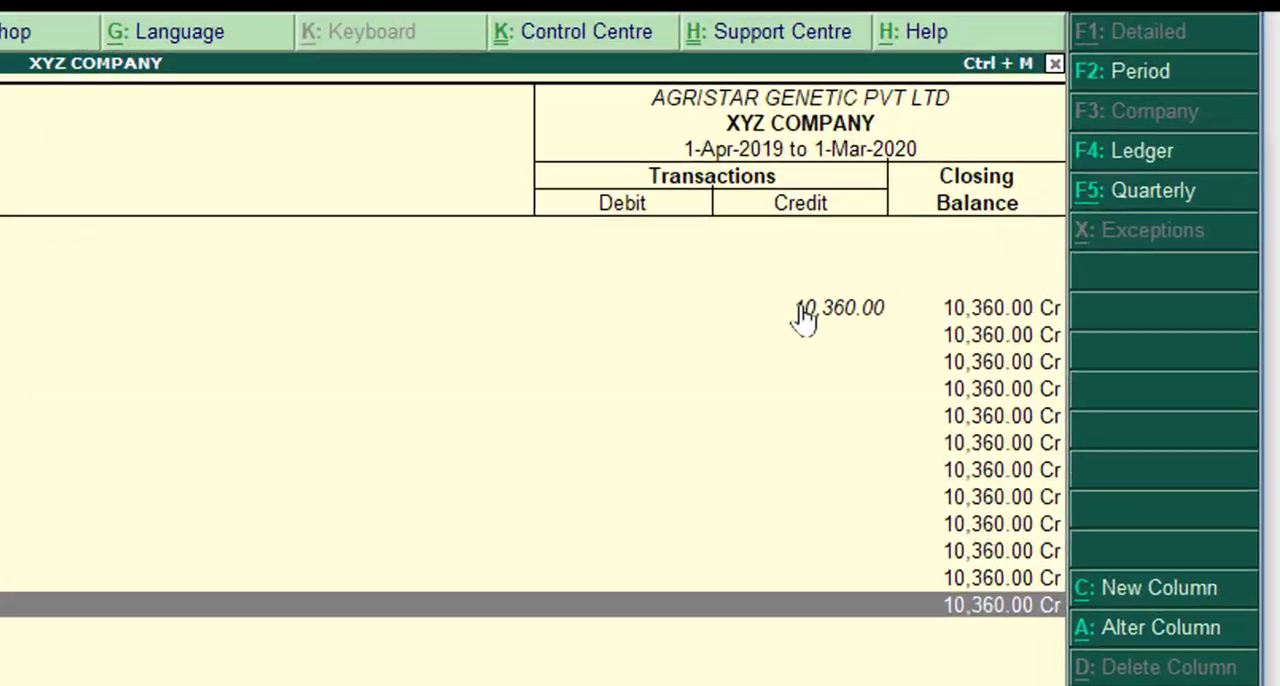
pyautogui.click(805, 318)
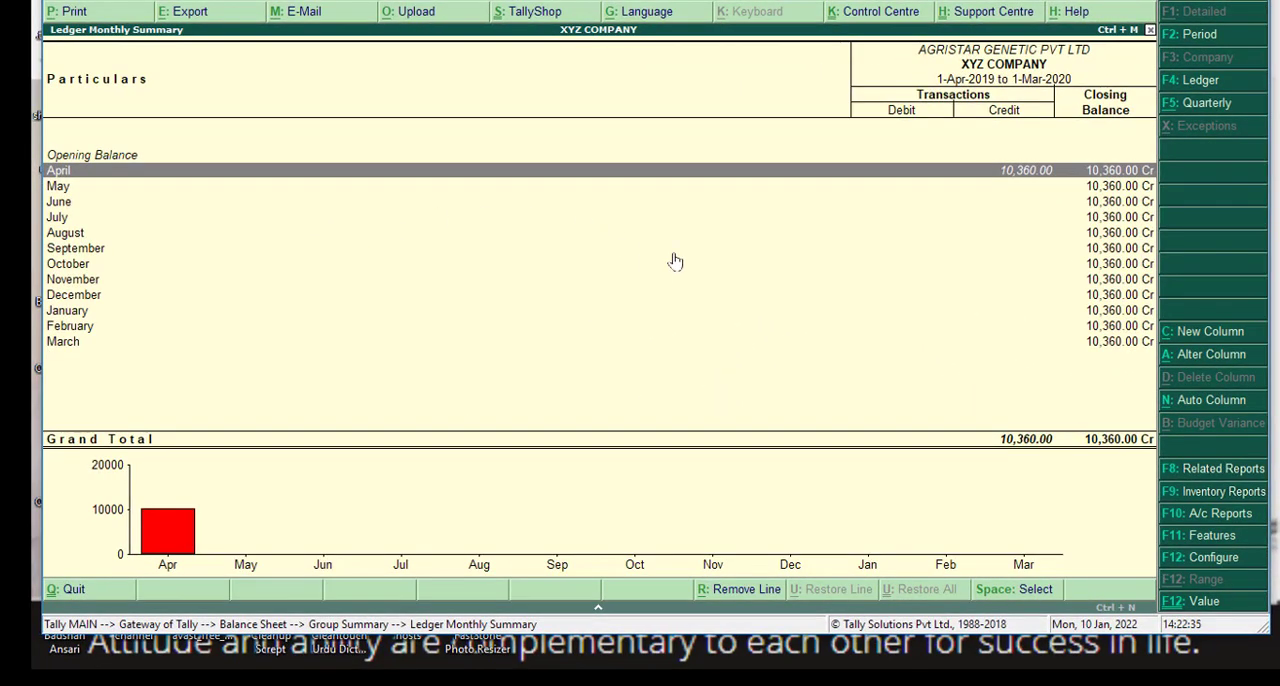
# - Return to the Balance Sheet and review the Profit & Loss A/c and Current Assets entries
pyautogui.press('Escape')
pyautogui.press('Escape')
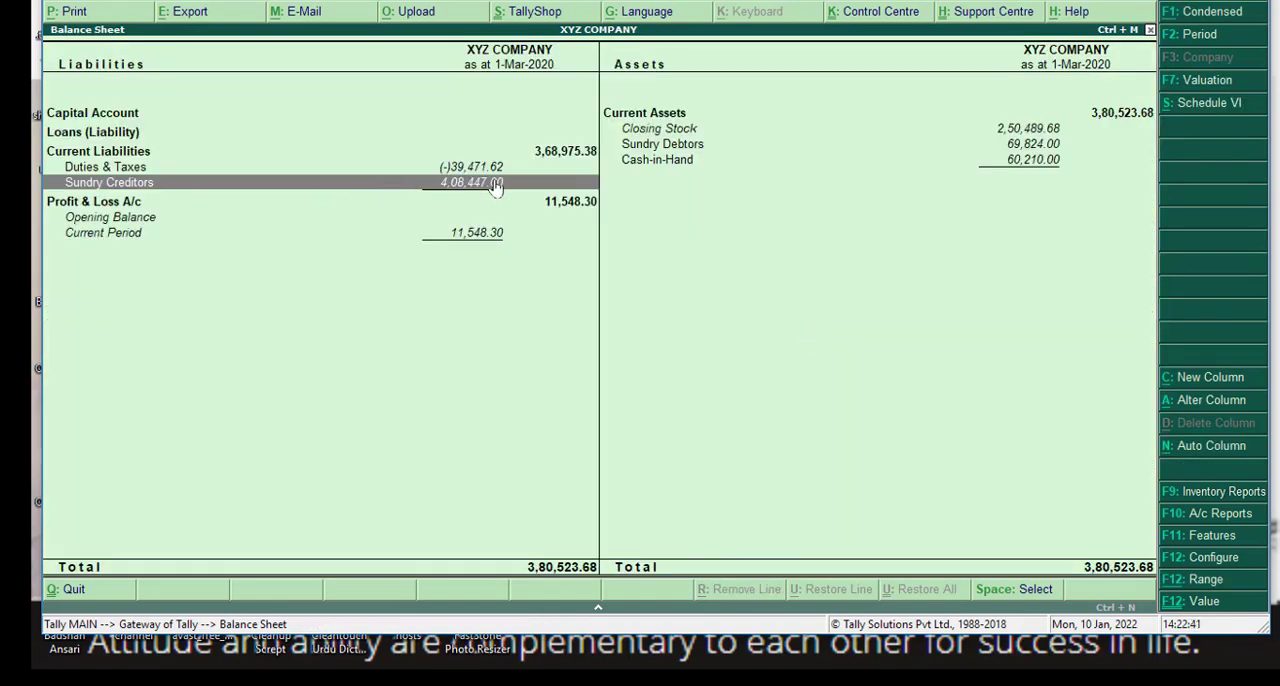
pyautogui.click(553, 201)
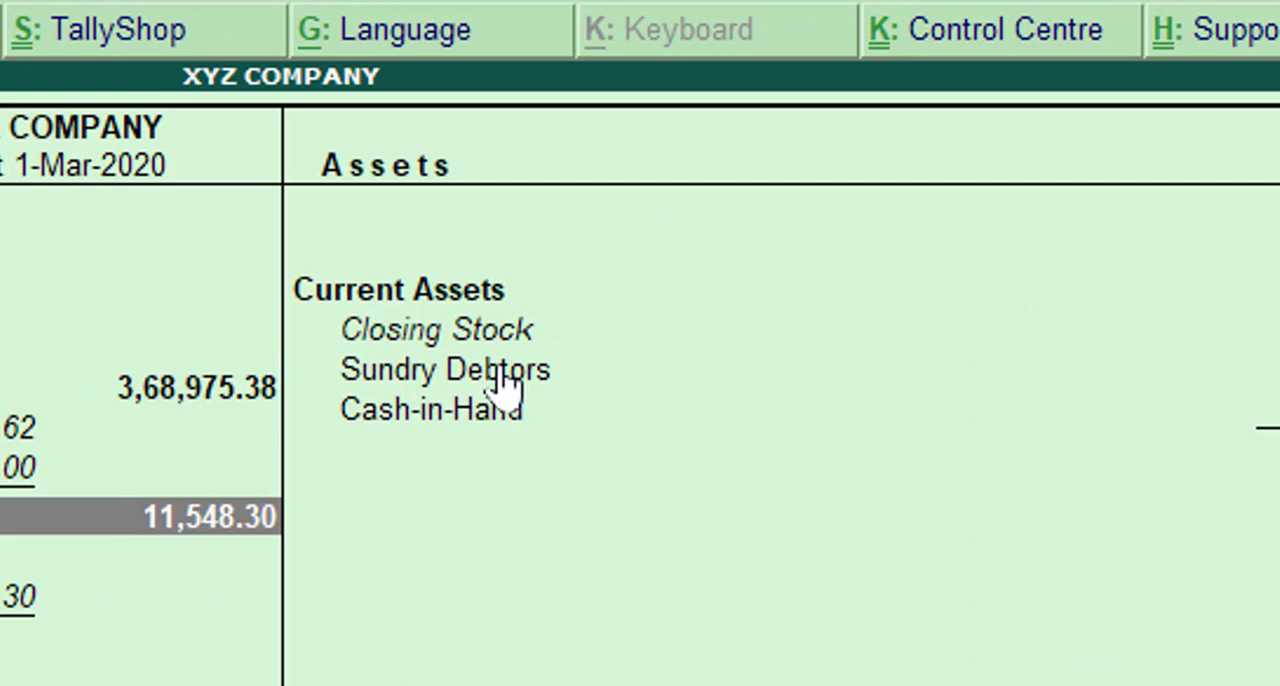
pyautogui.click(497, 378)
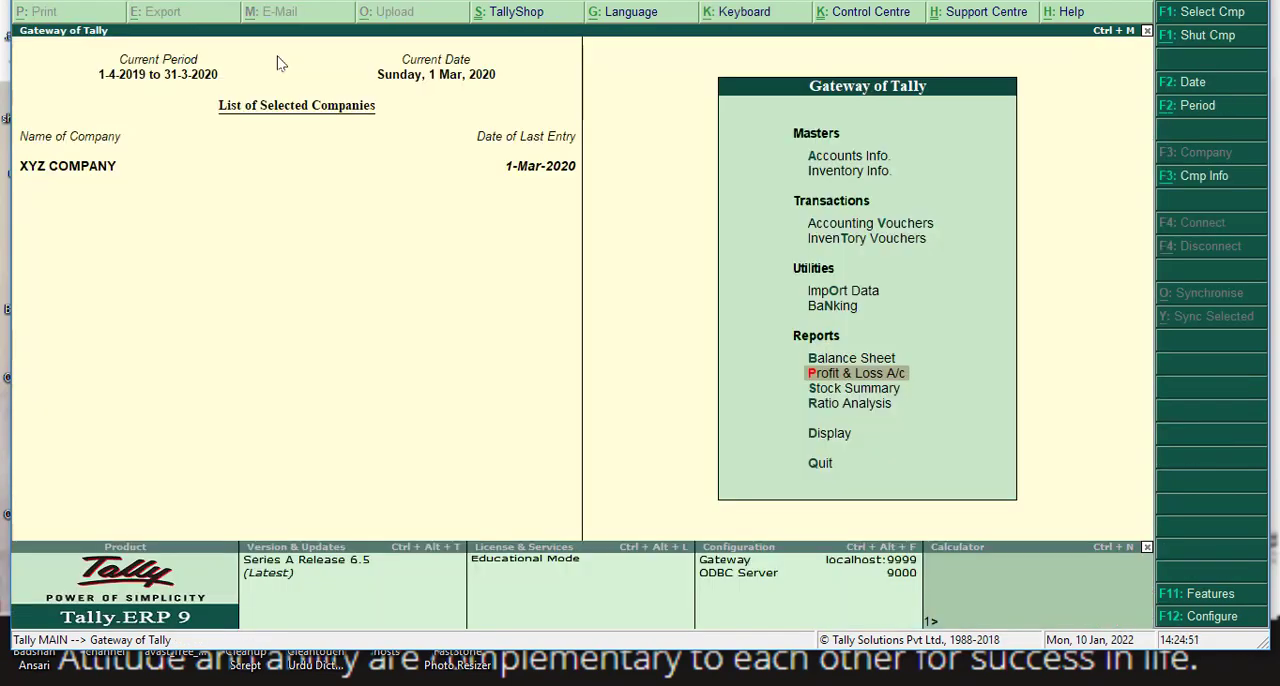
# - From the Gateway of Tally, open Accounting Vouchers and switch to a Receipt voucher
pyautogui.press('Up')
pyautogui.press('Up')
pyautogui.press('Up')
pyautogui.press('Up')
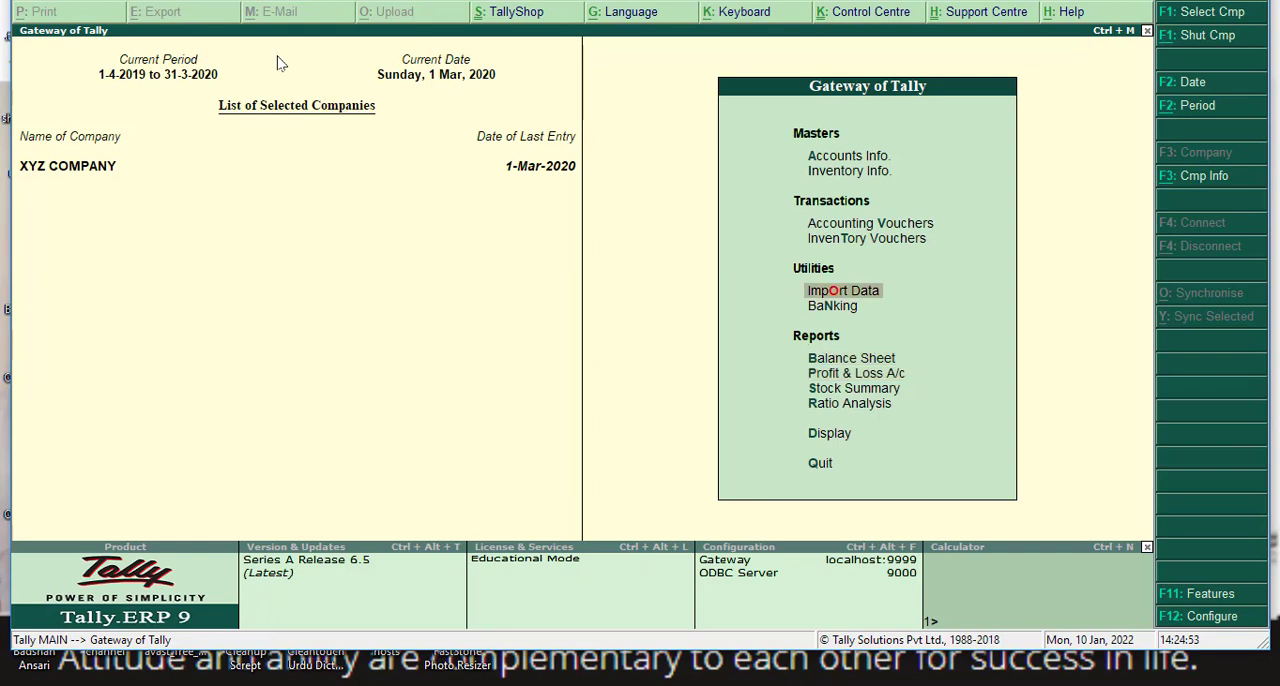
pyautogui.press('Up')
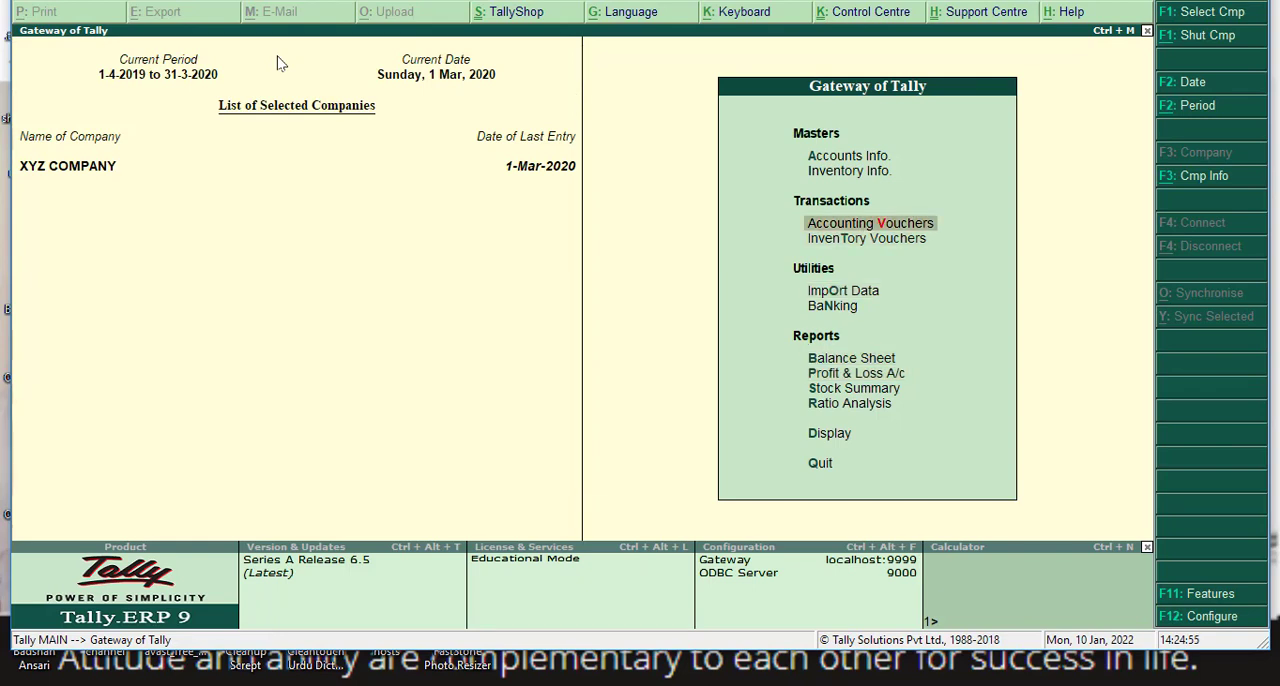
pyautogui.press('Return')
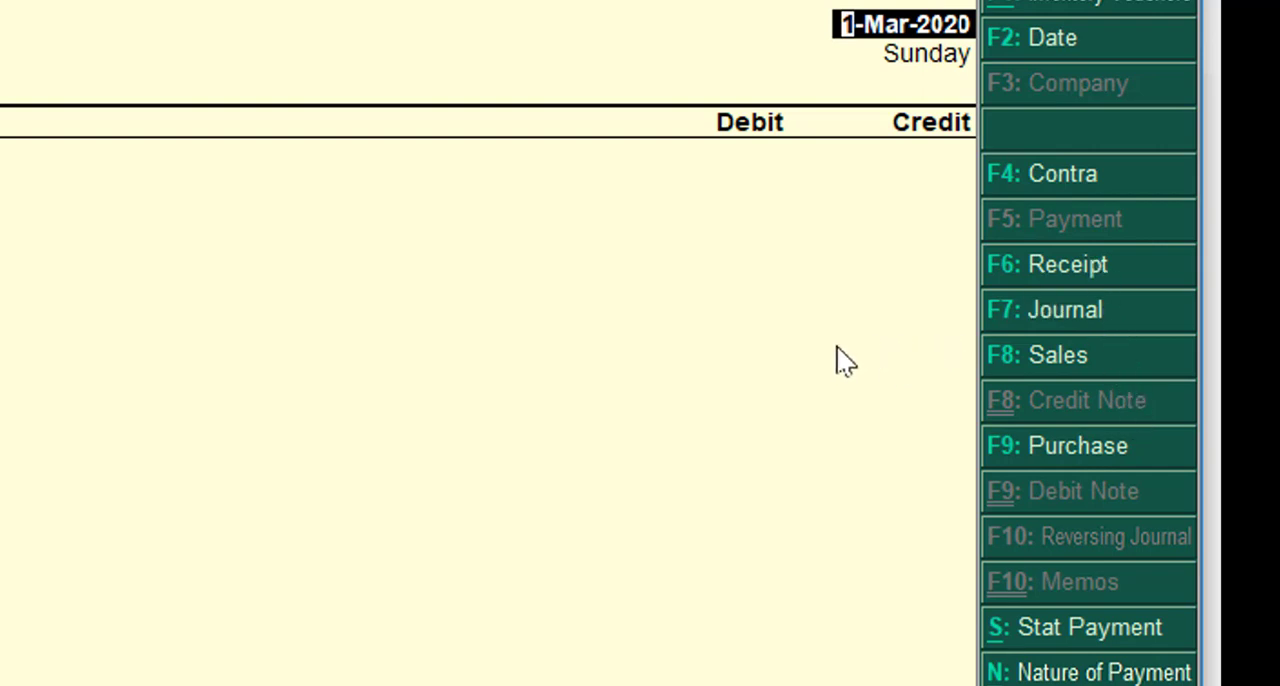
pyautogui.press('F6')
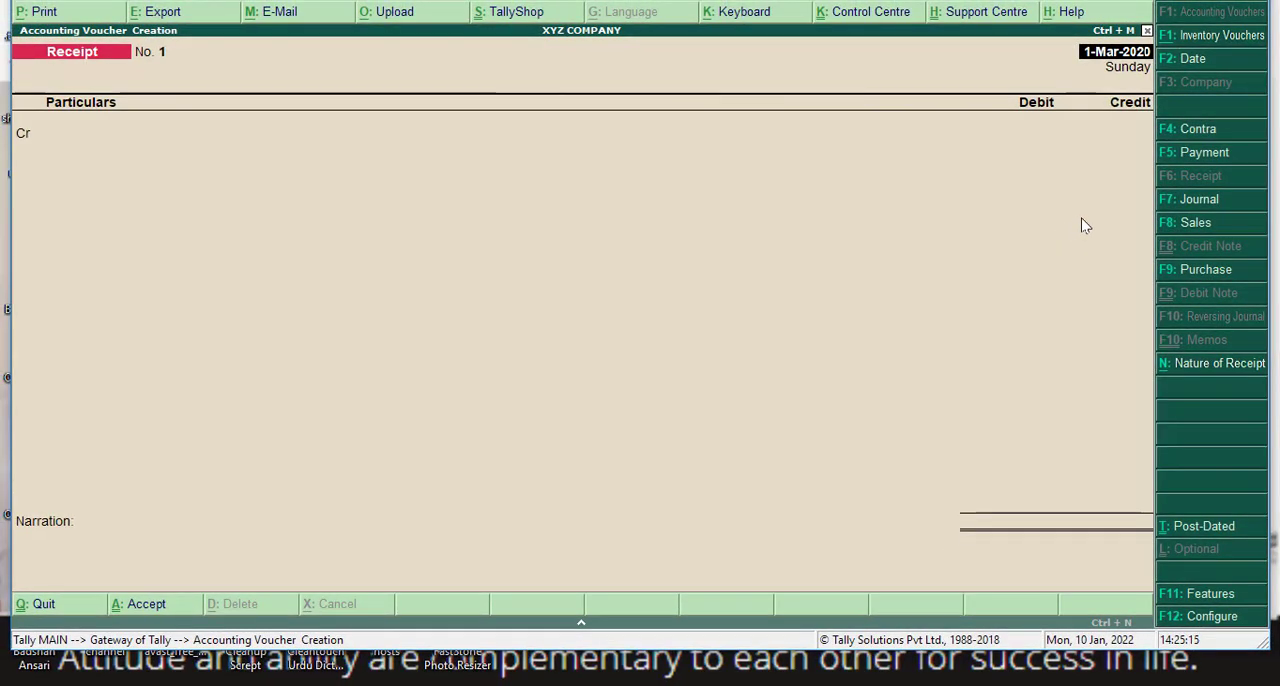
# - In the receipt configuration, keep single entry mode for payment/receipt/contra vouchers at No and accept the settings
pyautogui.press('F12')
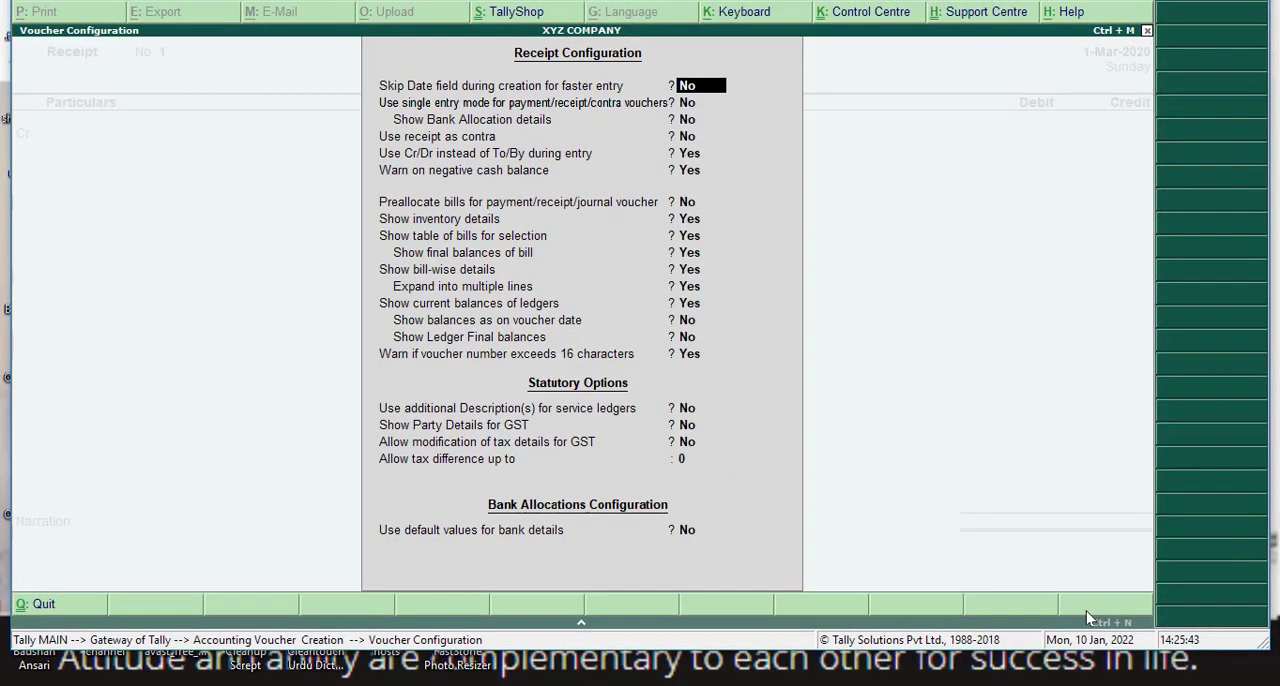
pyautogui.press('Return')
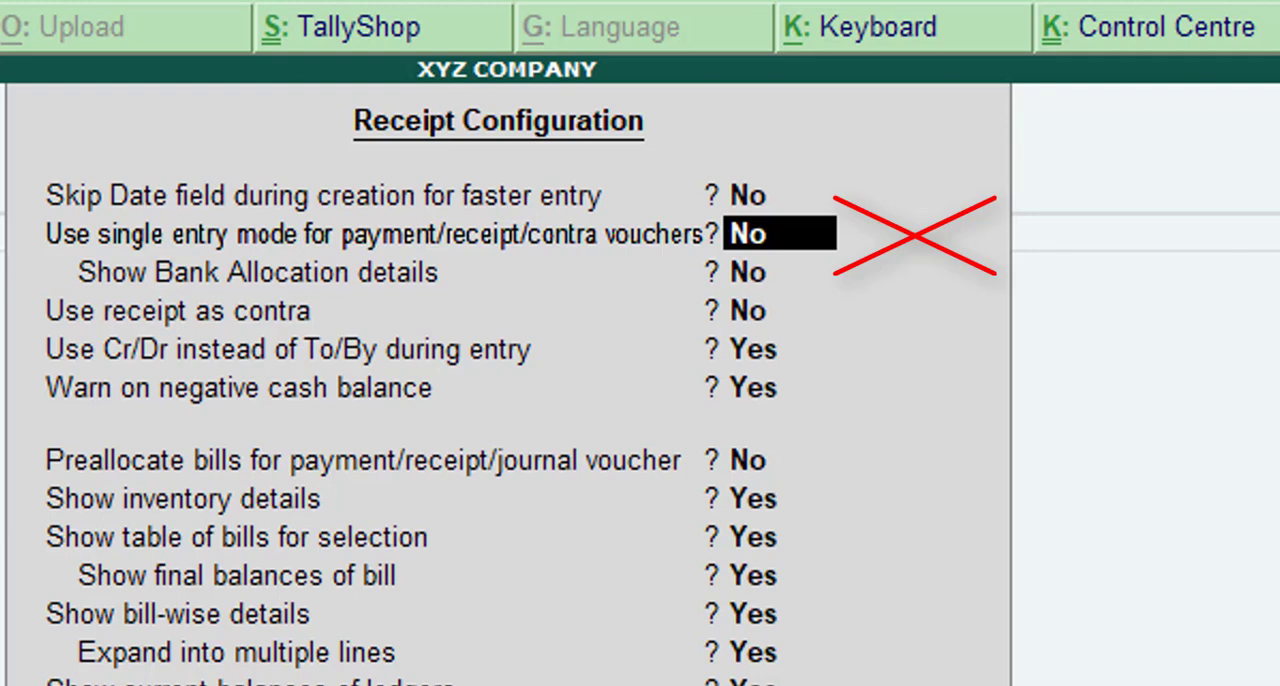
pyautogui.press('Return')
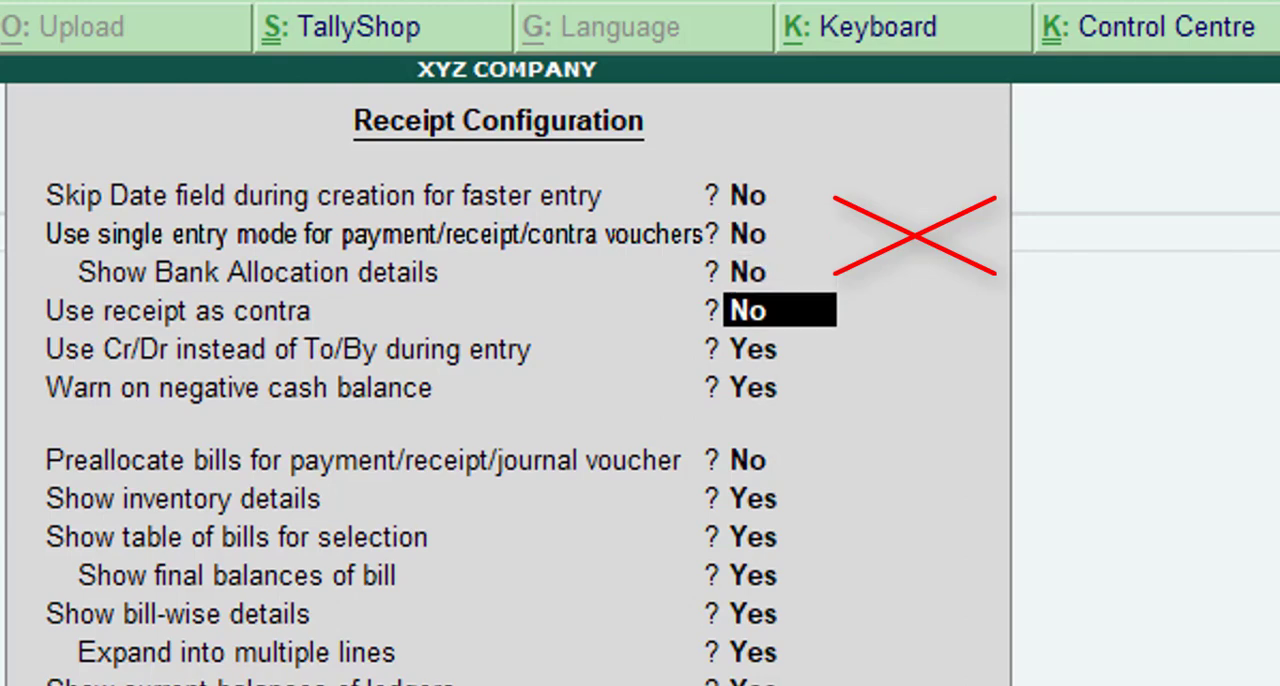
pyautogui.press('Return')
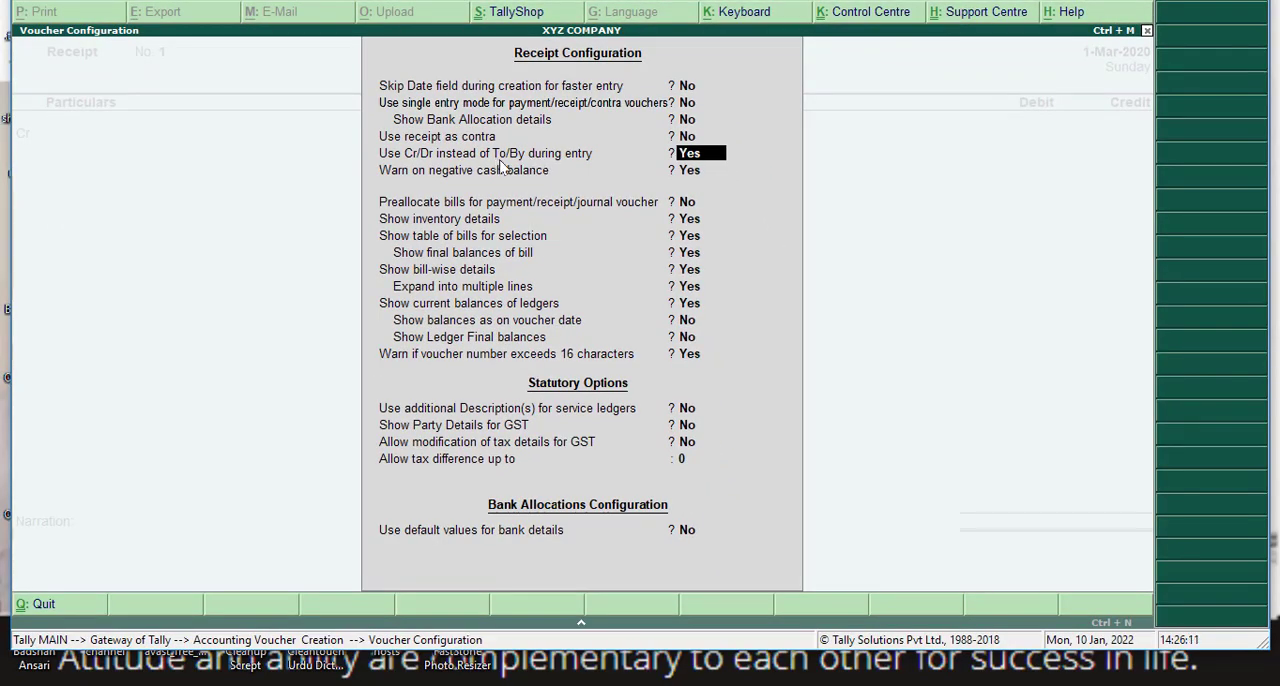
pyautogui.click(688, 102)
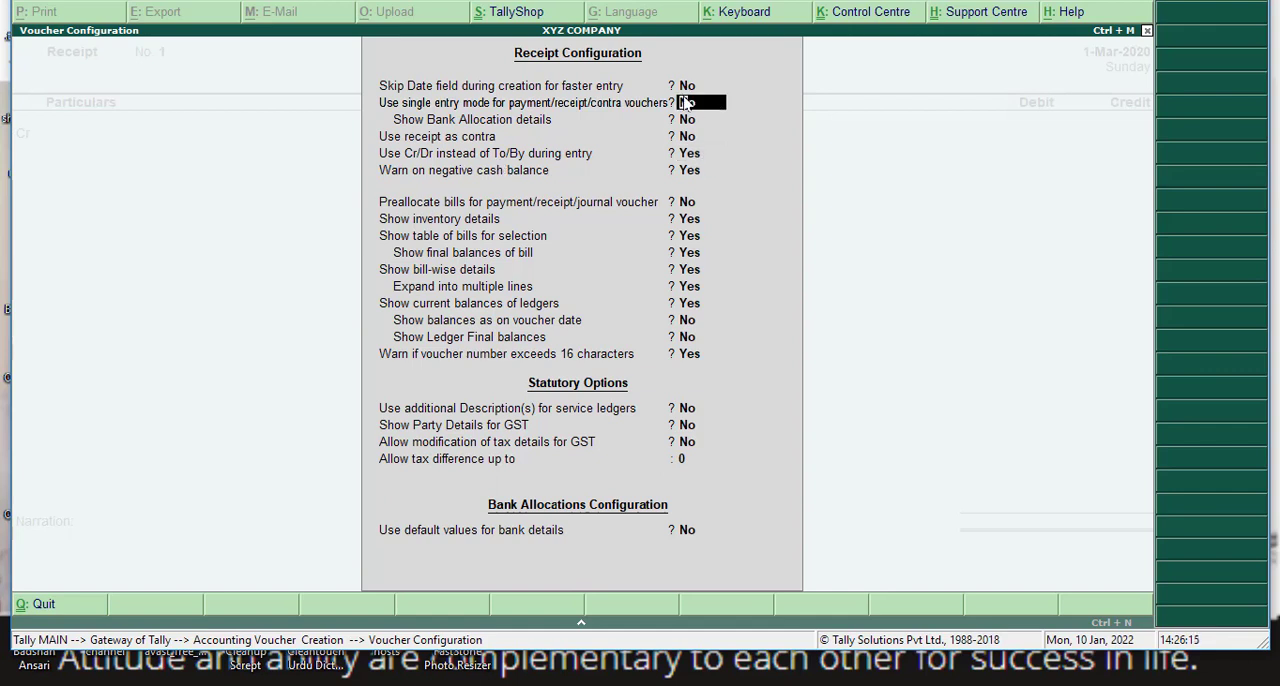
pyautogui.hotkey('ctrl', 'a')
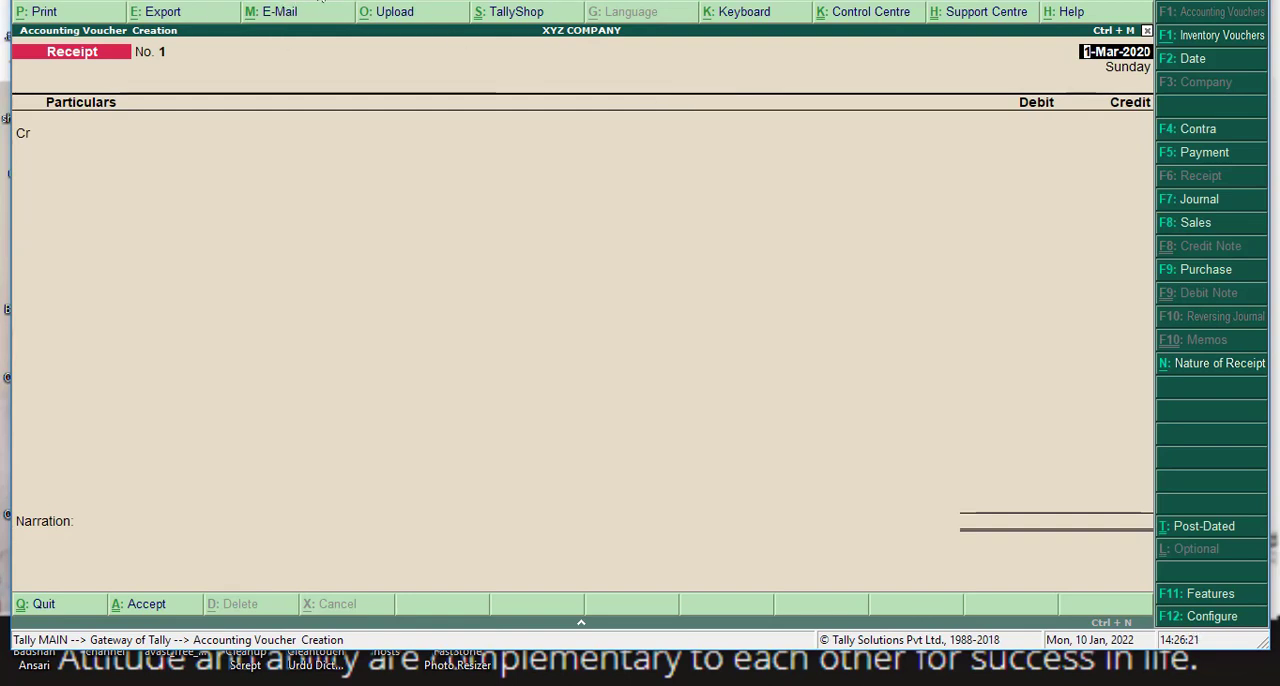
# - Switch to the receipt practice notes PDF in the browser and read the dates, customers, amounts and payment modes
pyautogui.moveTo(320, 5)
pyautogui.click(330, 60)
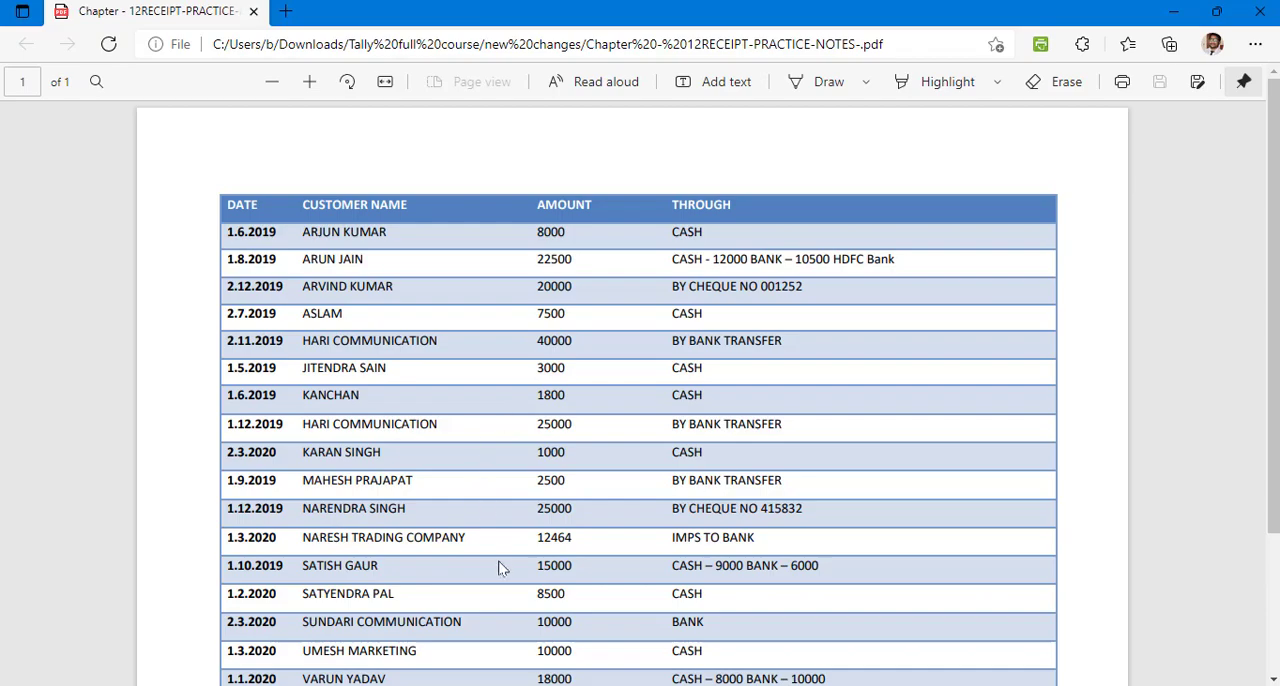
pyautogui.hotkey('alt', 'Tab')
pyautogui.click(330, 29)
pyautogui.hotkey('alt', 'Tab')
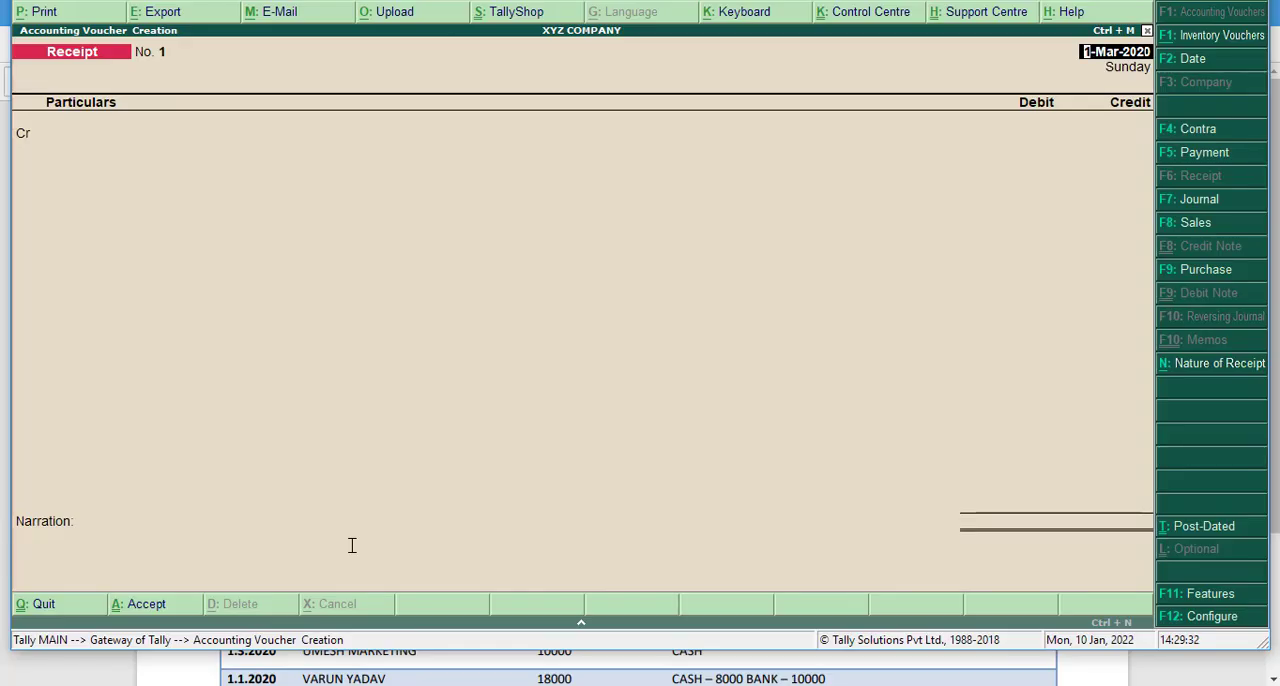
pyautogui.hotkey('alt', 'Tab')
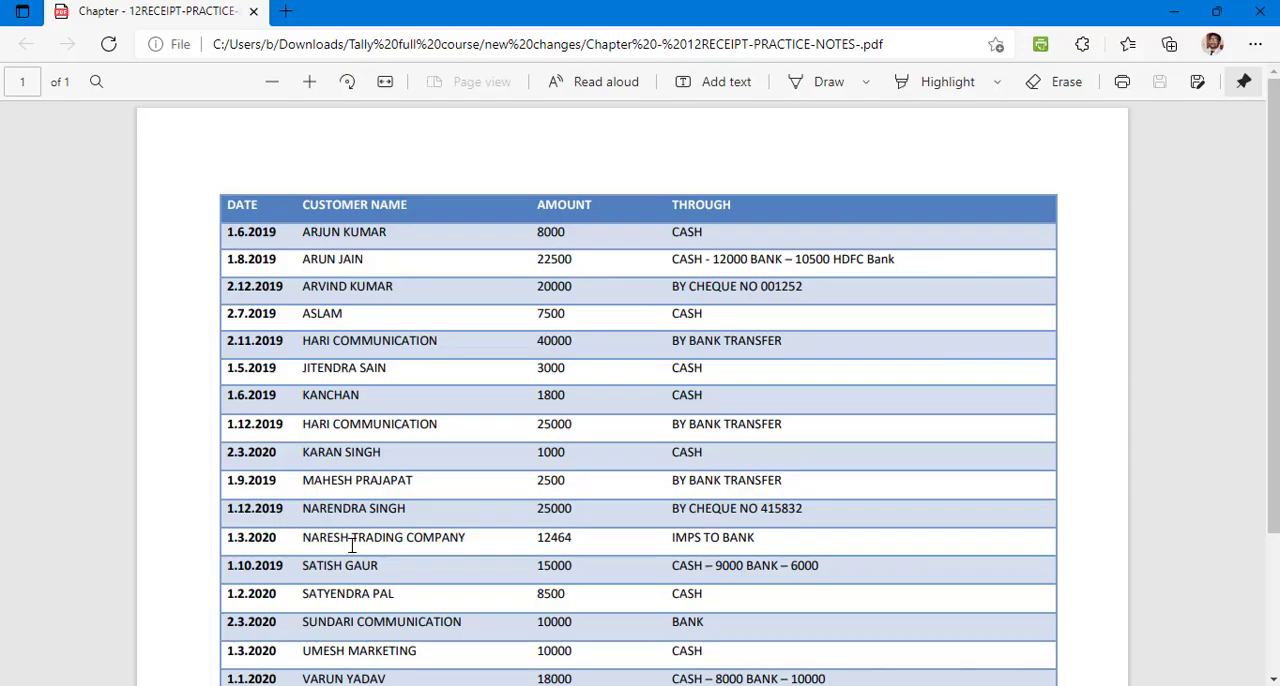
# - Switch back to Tally and set the receipt's voucher date to 1-3-2020
pyautogui.hotkey('alt', 'Tab')
pyautogui.press('F2')
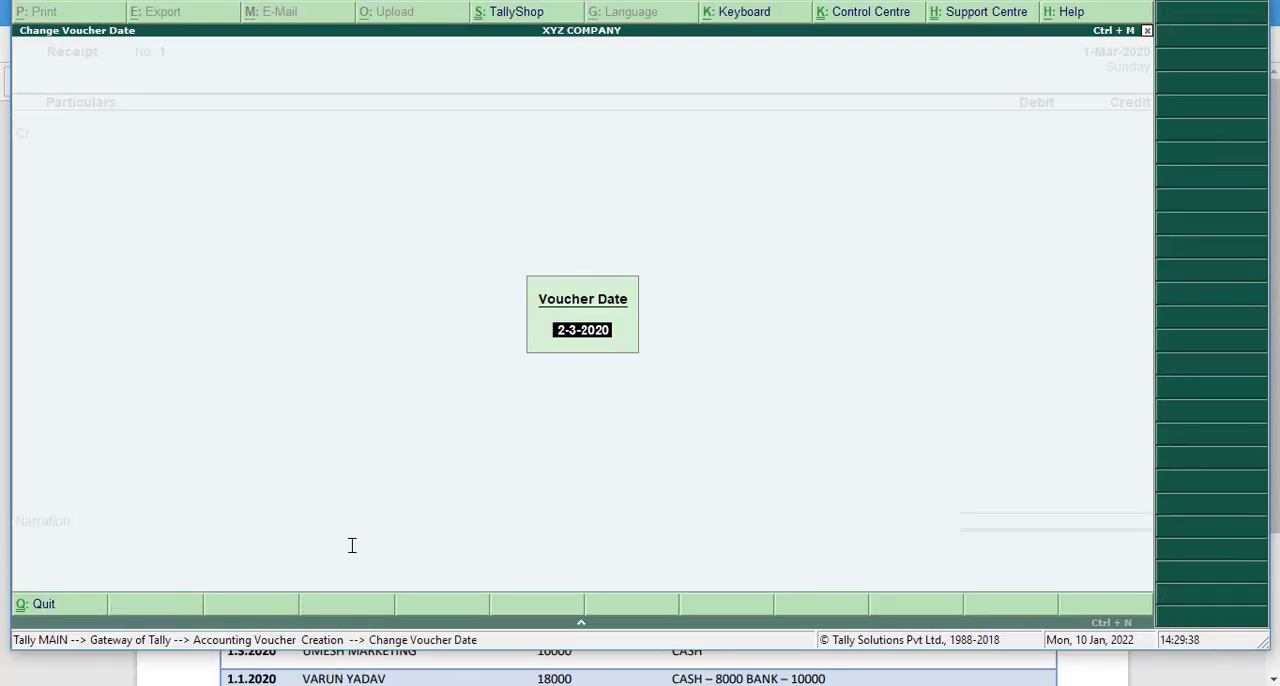
pyautogui.write('1-3-2020')
pyautogui.press('Return')
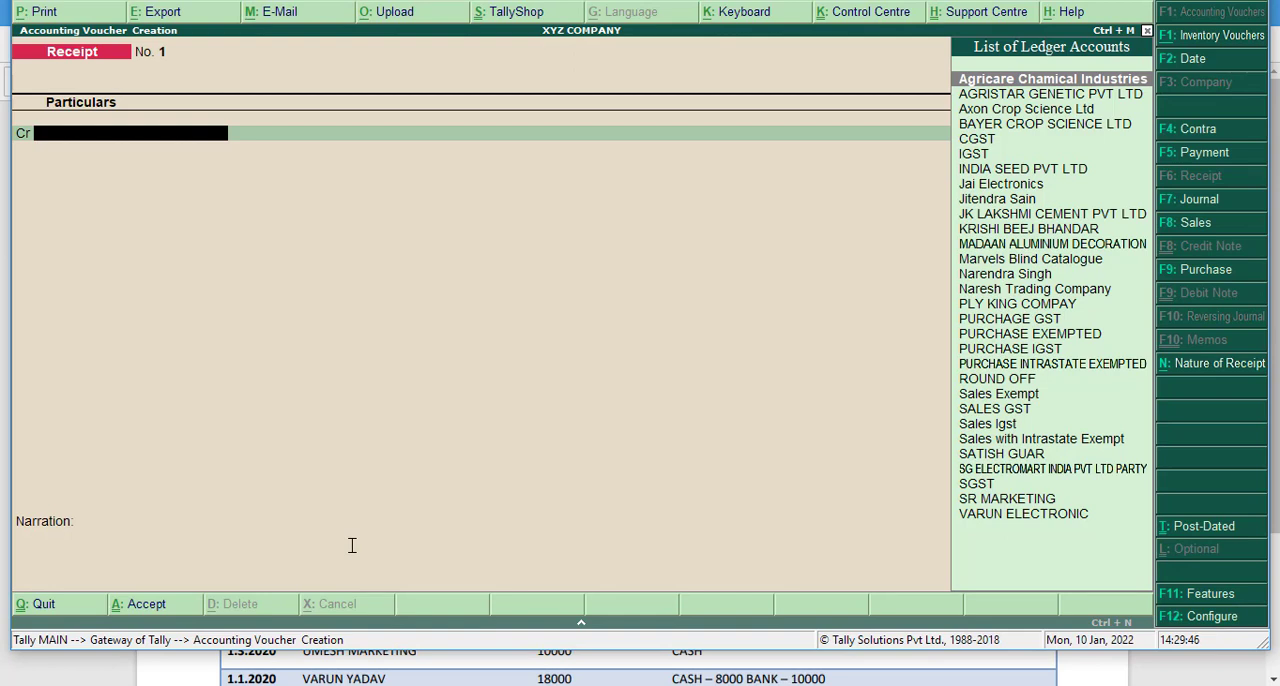
# - Select Naresh Trading Company as the credit ledger of the receipt
pyautogui.press('Down')
pyautogui.press('Down')
pyautogui.press('Down')
pyautogui.press('Down')
pyautogui.press('Down')
pyautogui.press('Down')
pyautogui.press('Down')
pyautogui.press('Down')
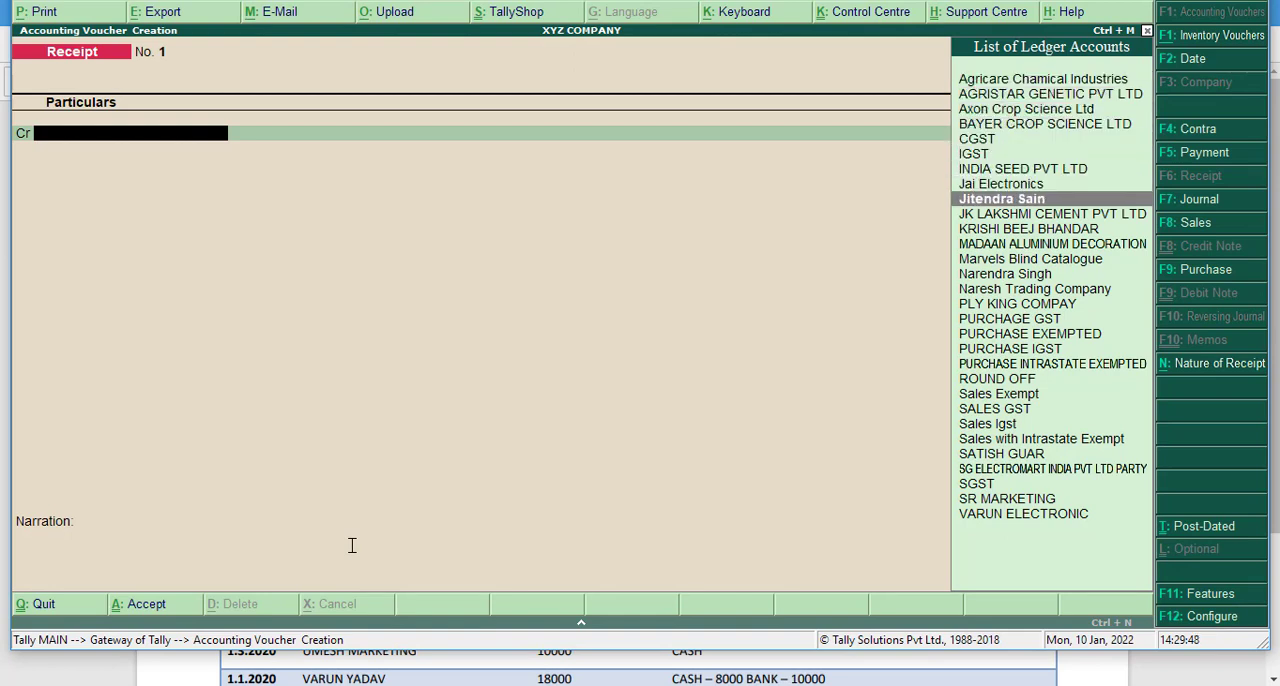
pyautogui.press('Down')
pyautogui.press('Down')
pyautogui.press('Down')
pyautogui.press('Down')
pyautogui.press('Down')
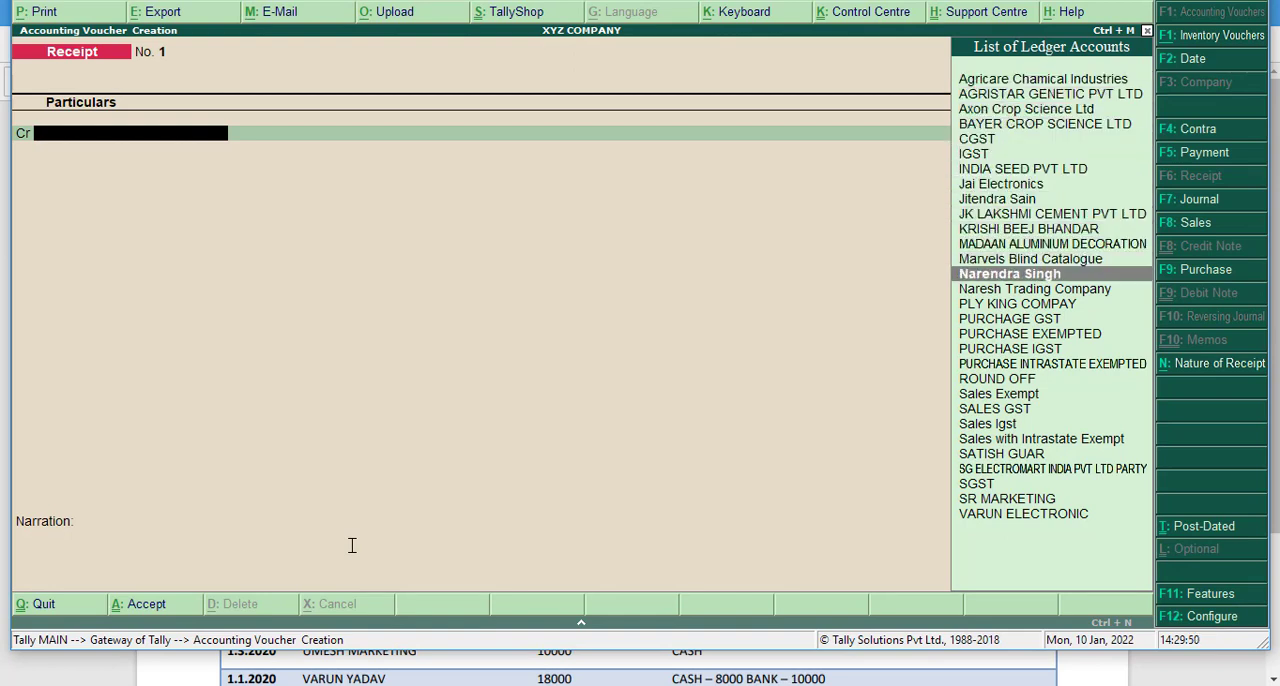
pyautogui.press('Up')
pyautogui.press('Down')
pyautogui.press('Down')
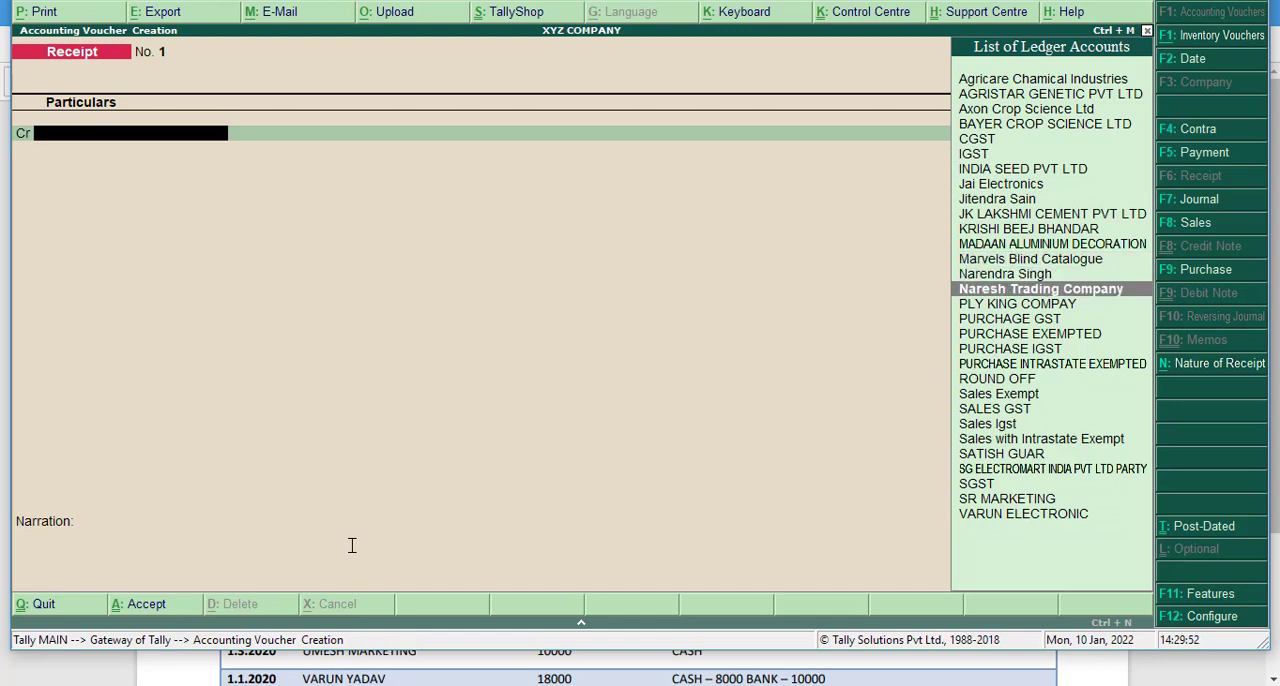
pyautogui.press('Return')
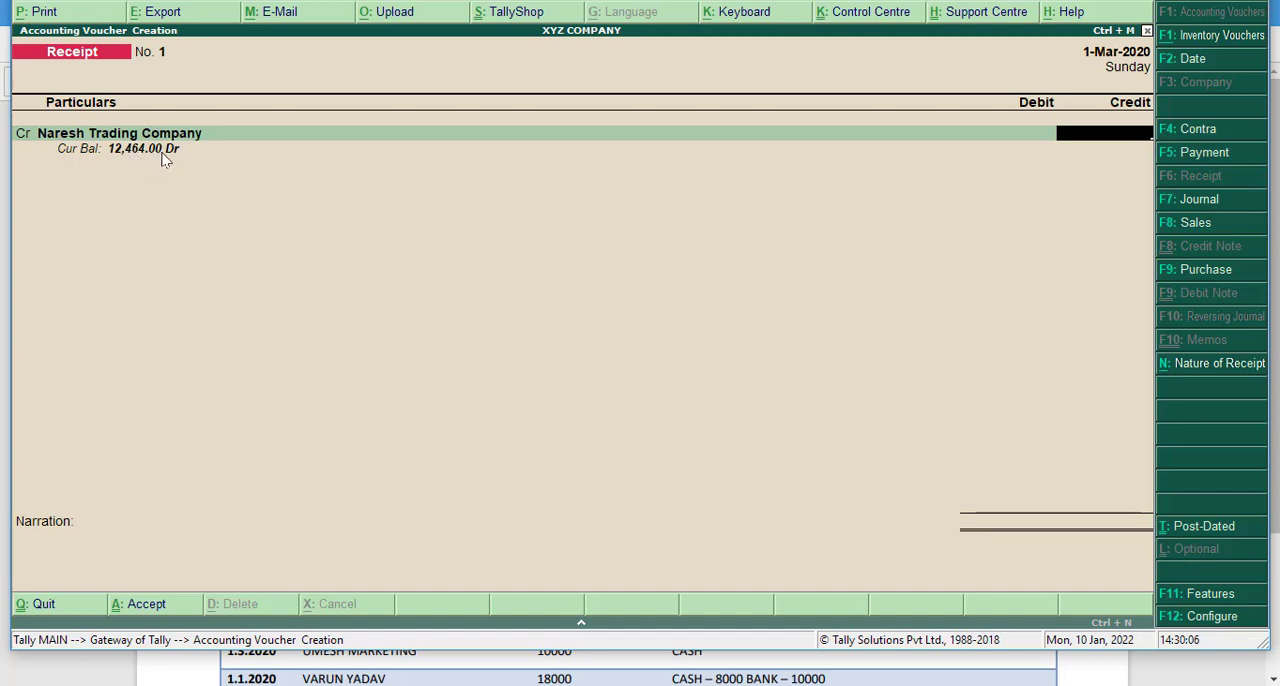
# - Switch to the practice notes PDF and check the amount and payment mode for Naresh Trading Company
pyautogui.hotkey('alt', 'Tab')
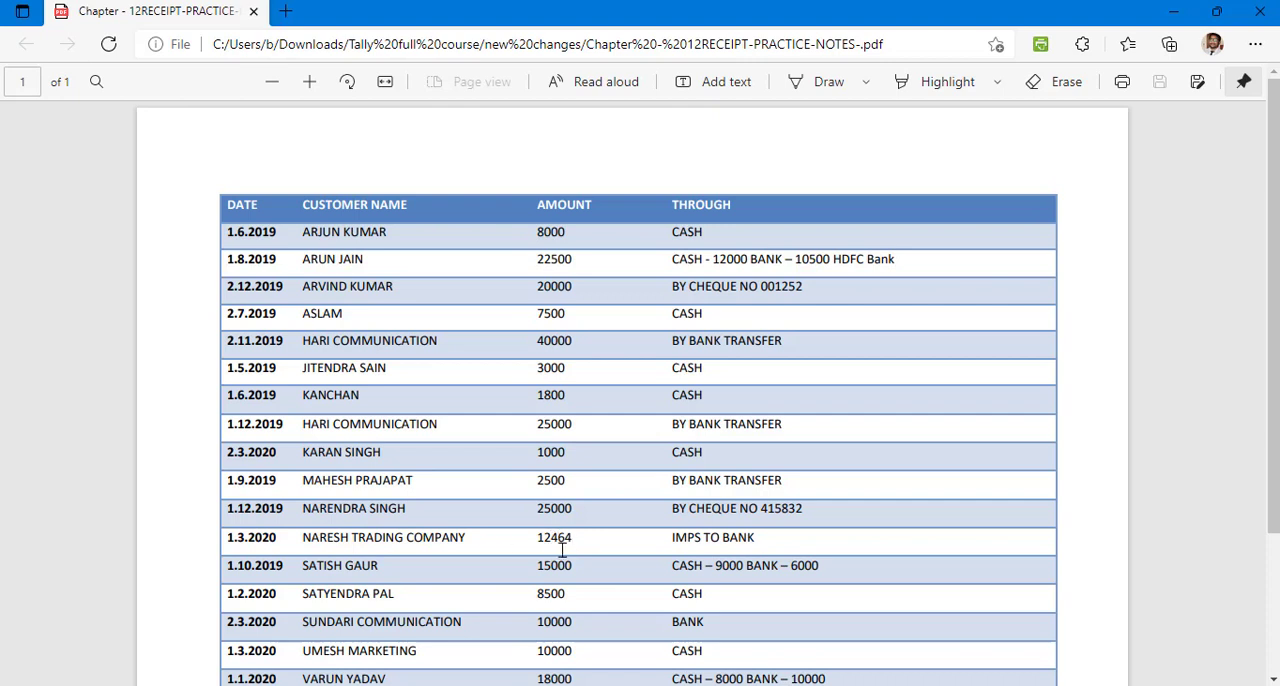
pyautogui.press('alt')
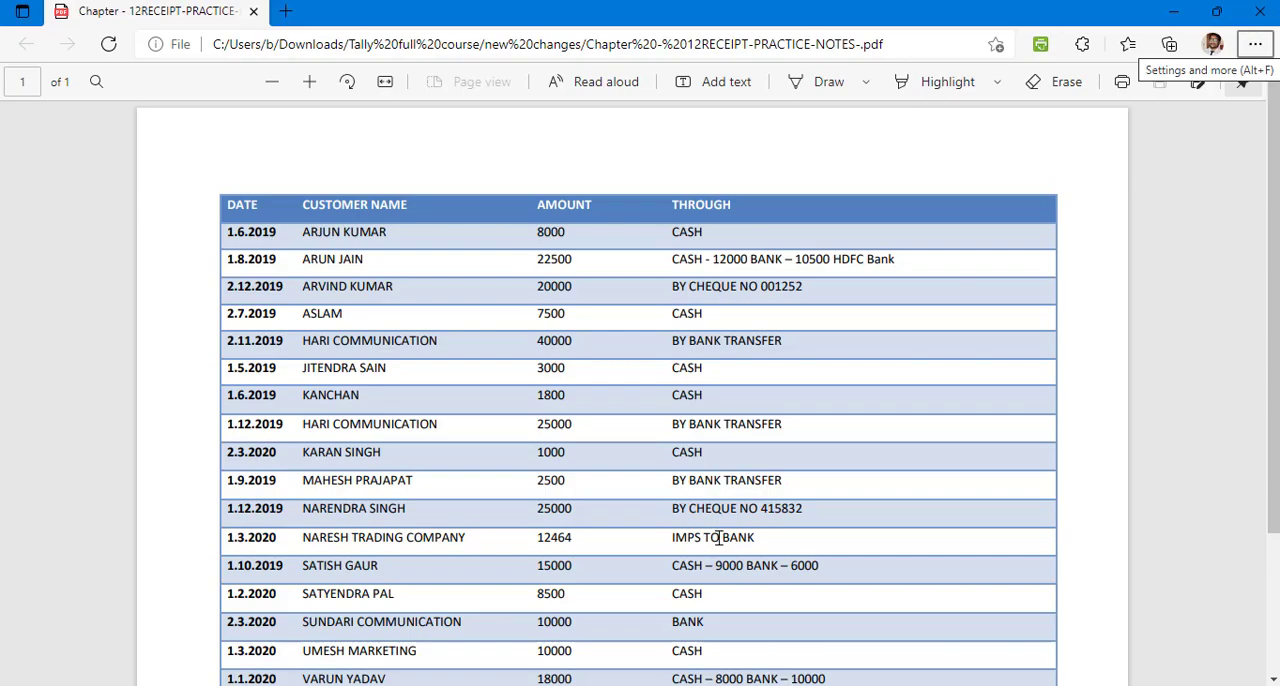
# - Switch back to Tally and enter a credit amount of 12464 for Naresh Trading Company
pyautogui.hotkey('alt', 'Tab')
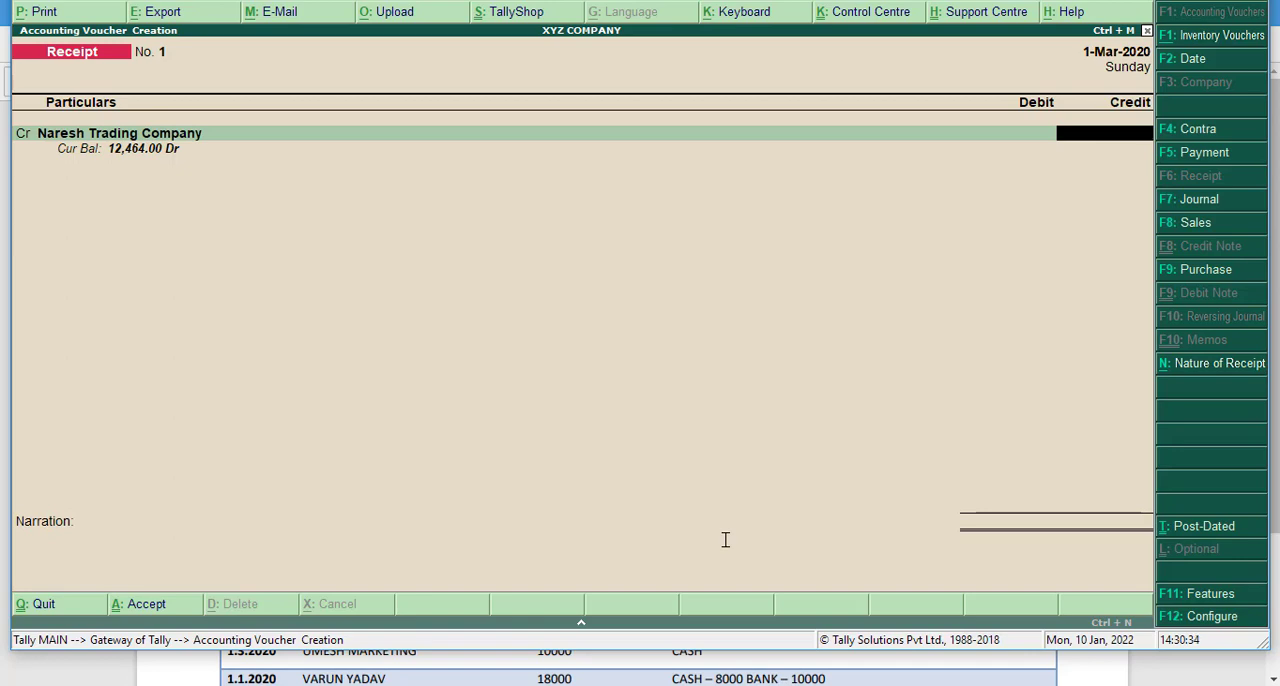
pyautogui.hotkey('alt', 'Tab')
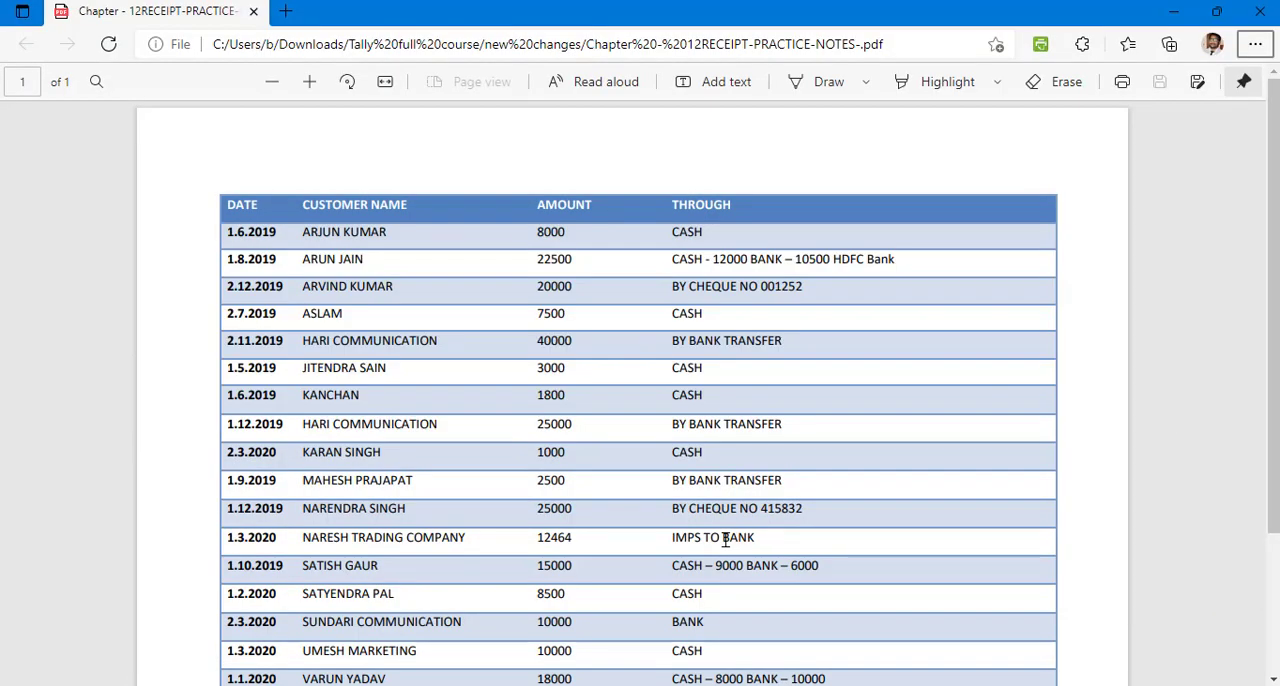
pyautogui.hotkey('alt', 'Tab')
pyautogui.press('BackSpace')
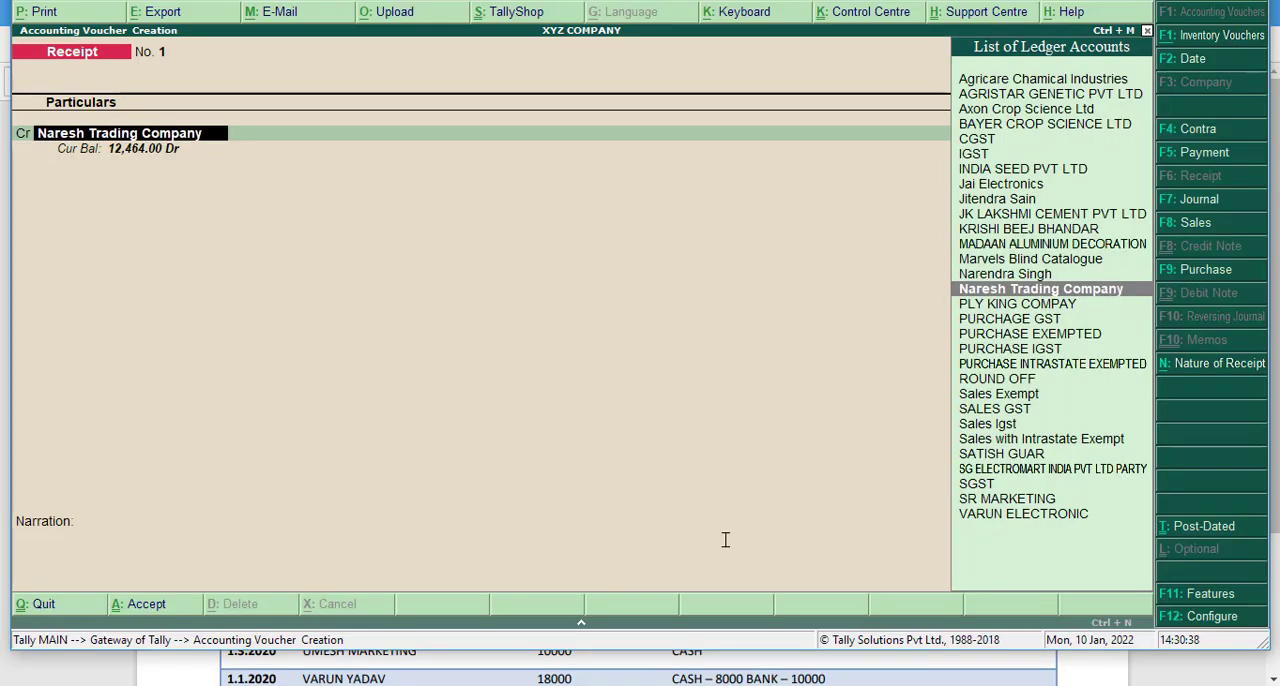
pyautogui.press('Return')
pyautogui.hotkey('alt', 'Tab')
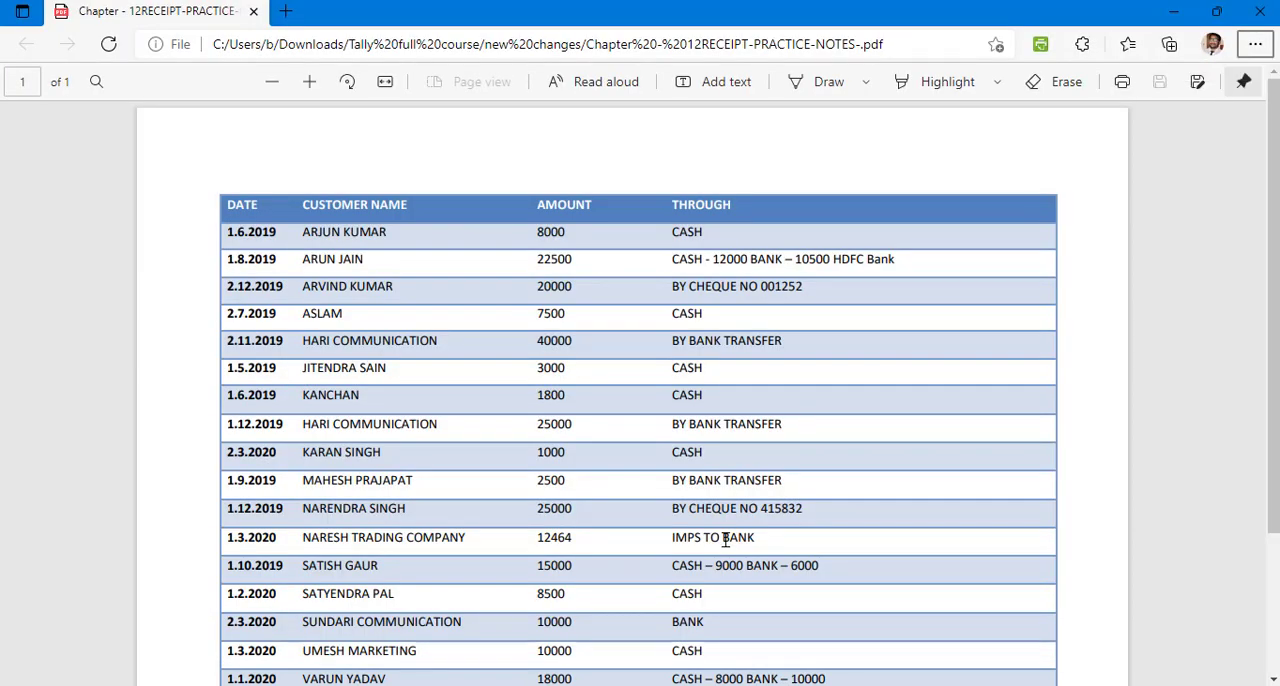
pyautogui.hotkey('alt', 'Tab')
pyautogui.write('12')
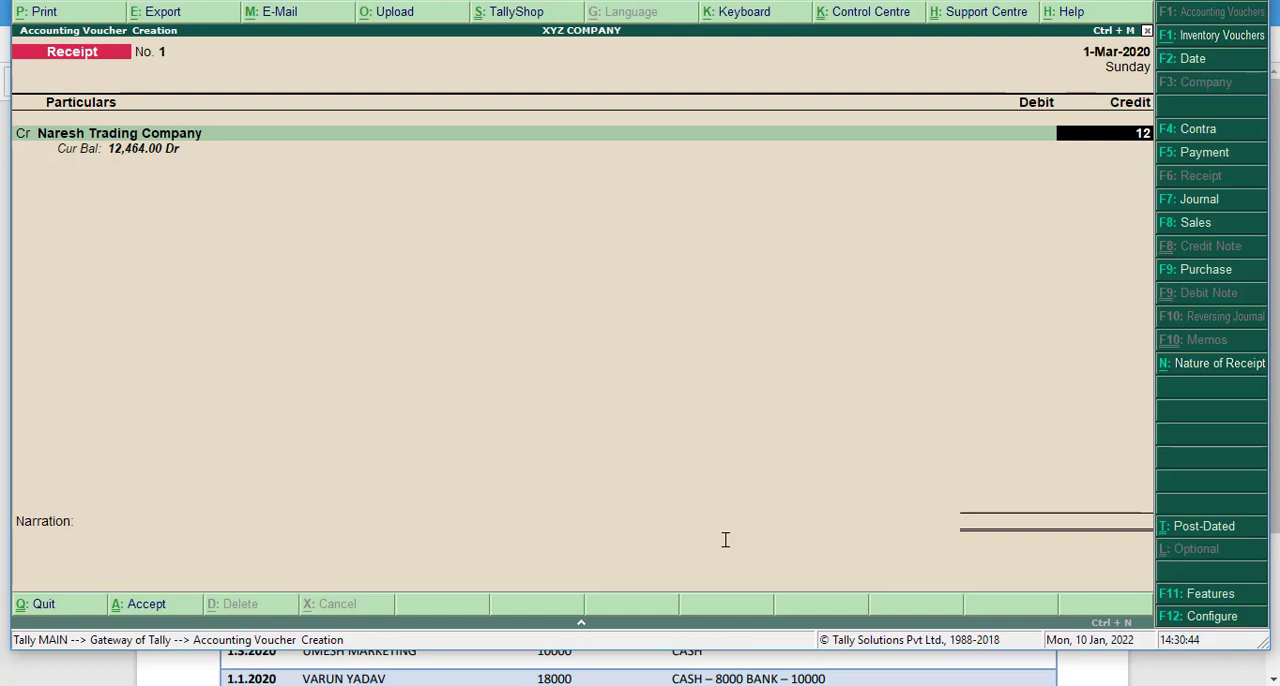
pyautogui.write('466')
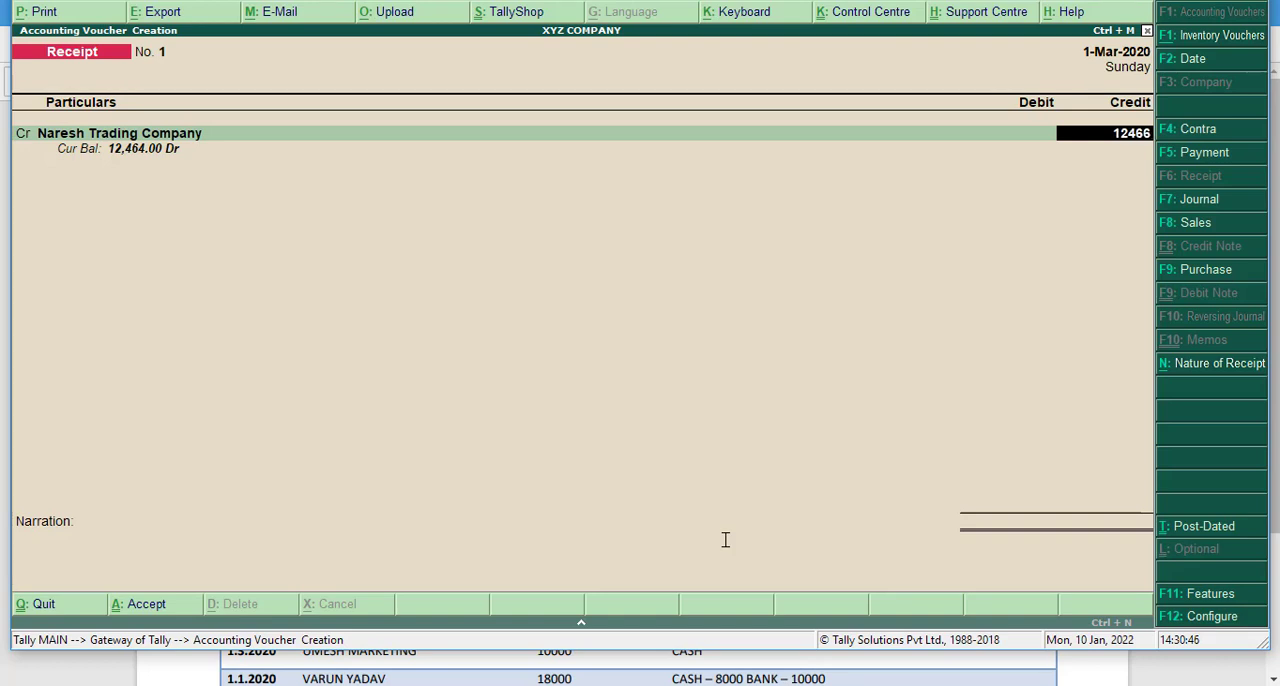
pyautogui.press('BackSpace')
pyautogui.write('4')
pyautogui.press('Return')
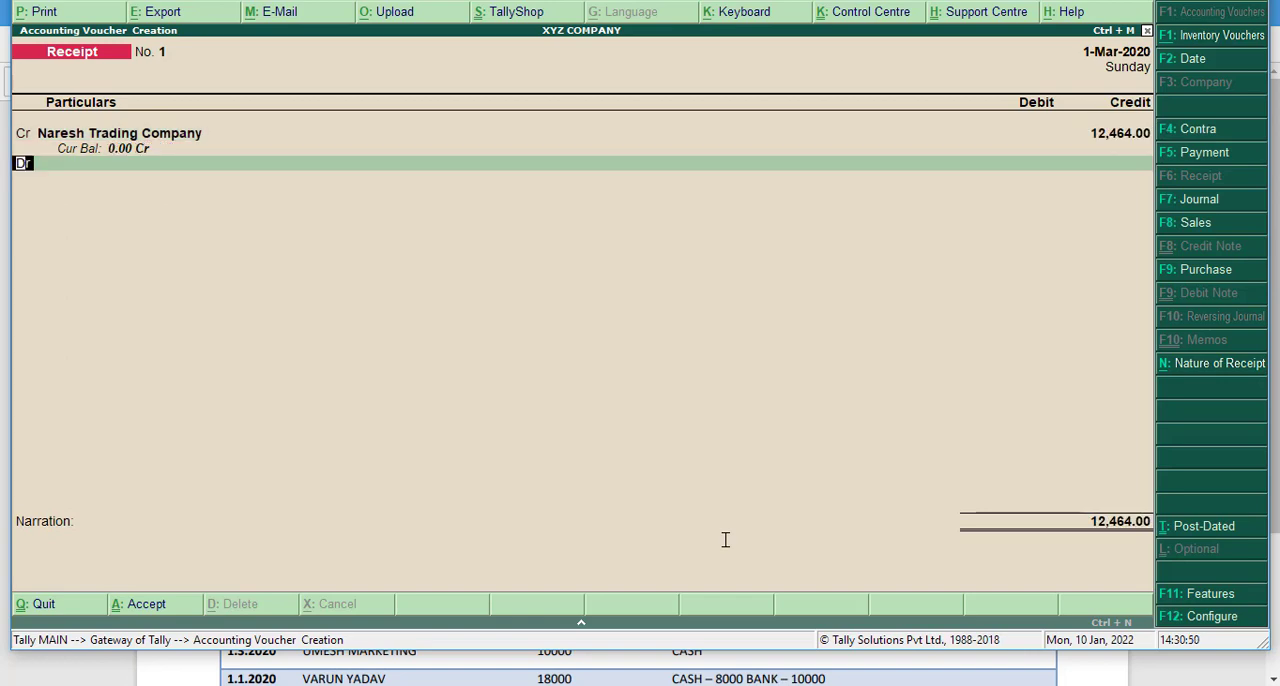
# - Start the receipt's debit line, check the payment mode in the practice notes PDF, and open creation of a new ledger in Tally
pyautogui.press('Return')
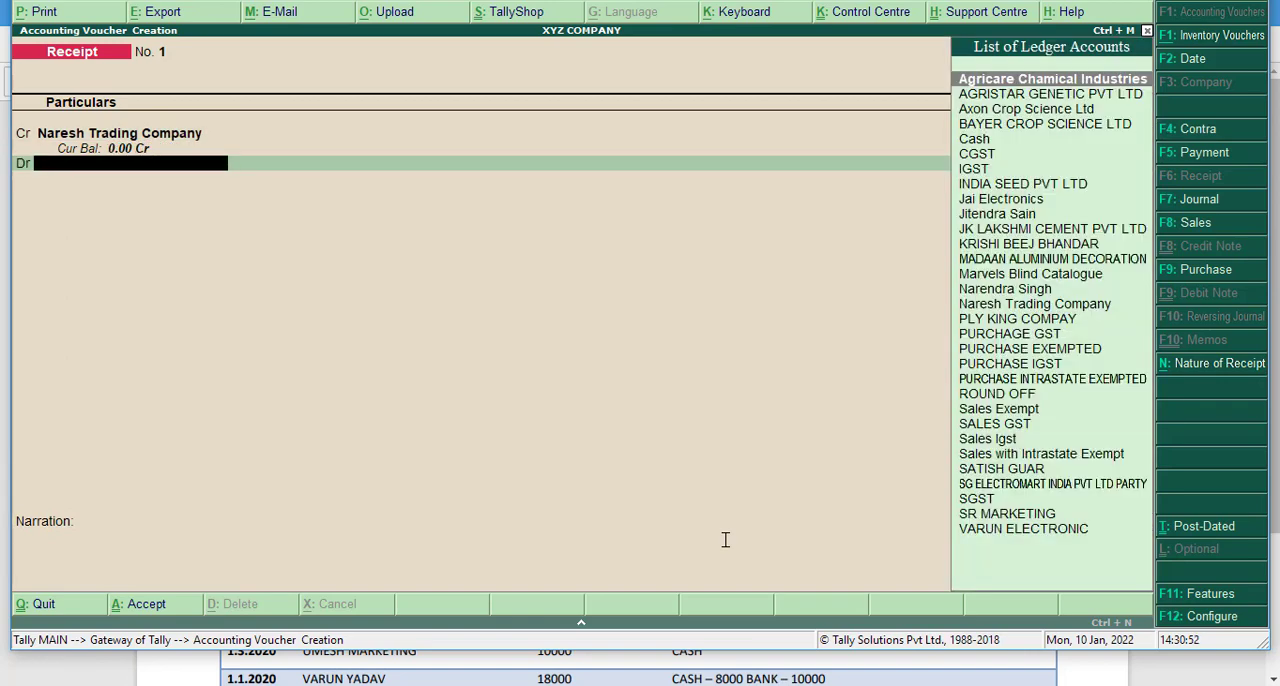
pyautogui.hotkey('alt', 'Tab')
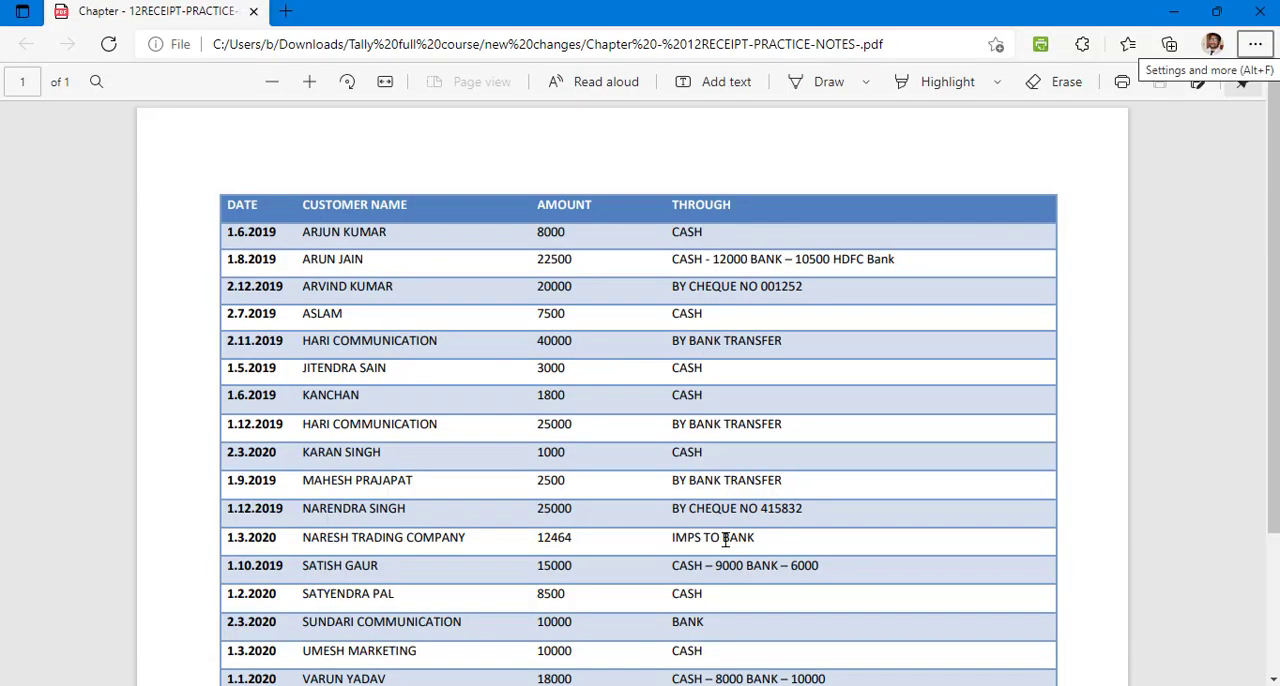
pyautogui.hotkey('alt', 'Tab')
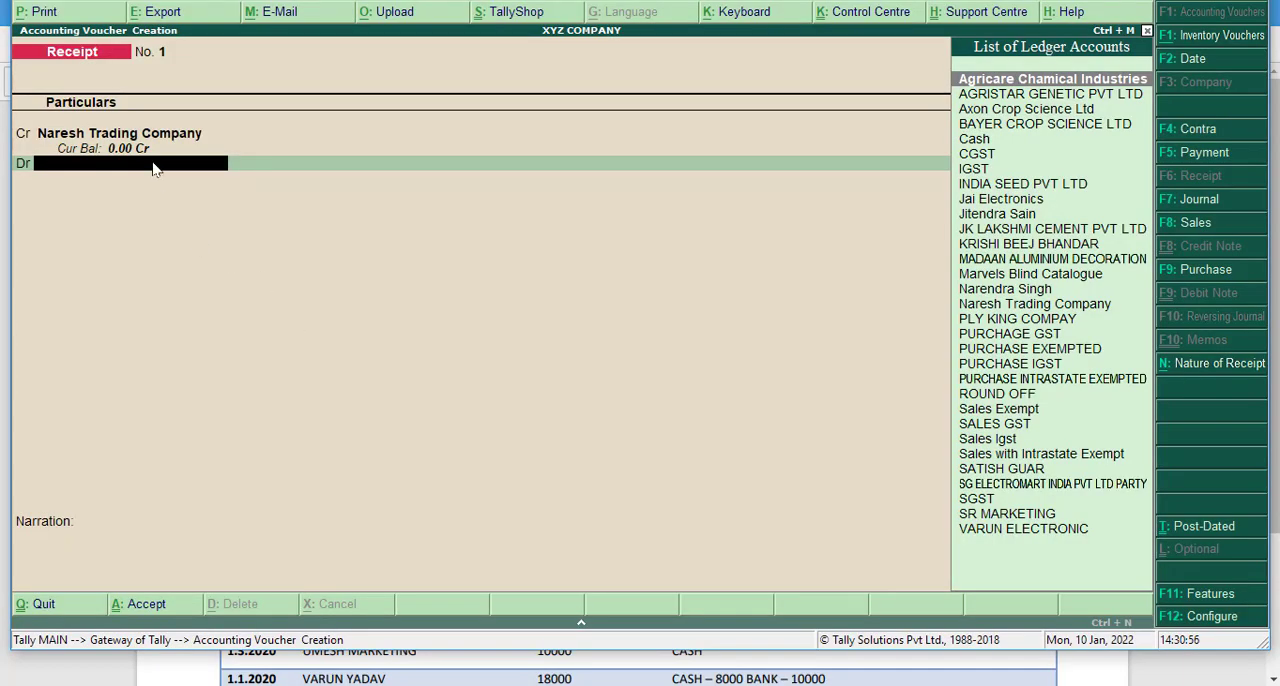
pyautogui.hotkey('alt', 'Tab')
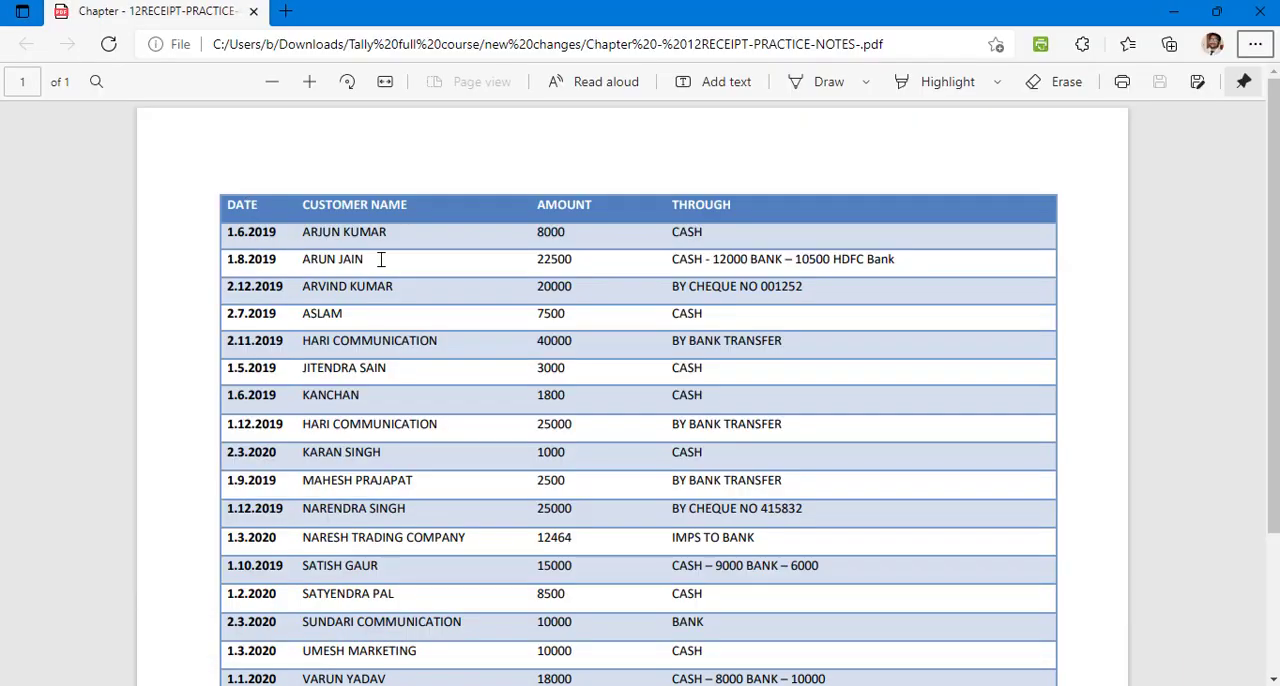
pyautogui.hotkey('alt', 'Tab')
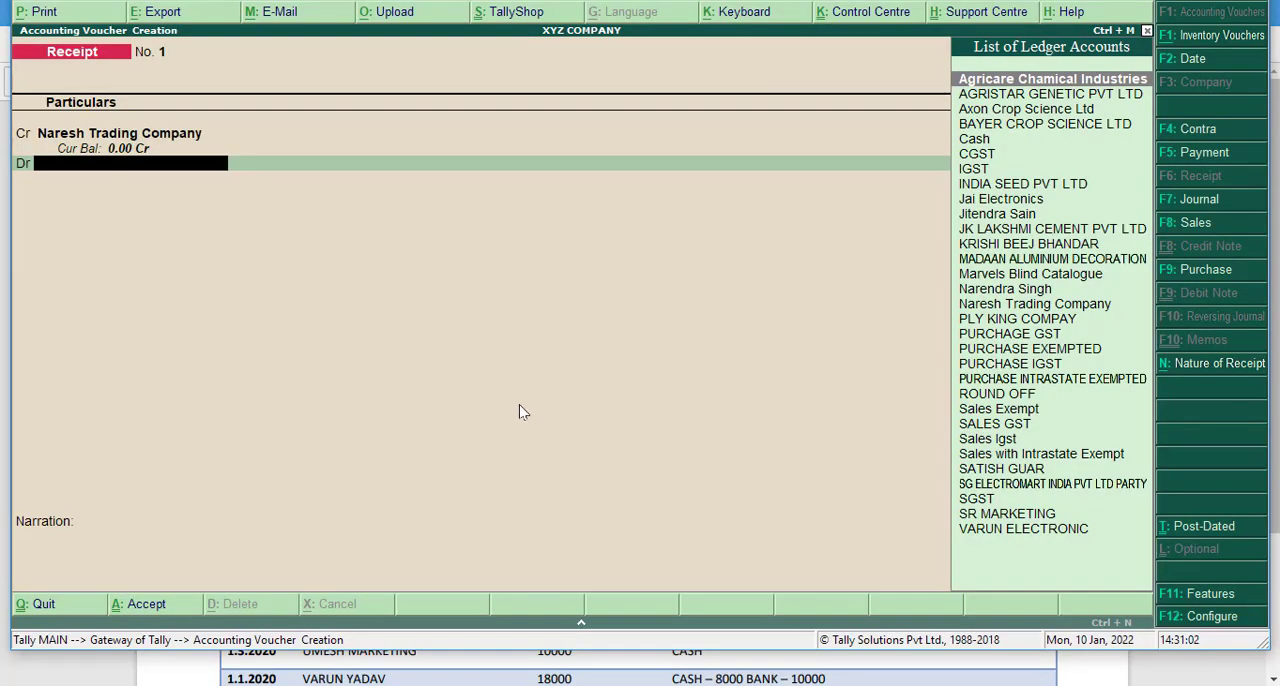
pyautogui.hotkey('alt', 'c')
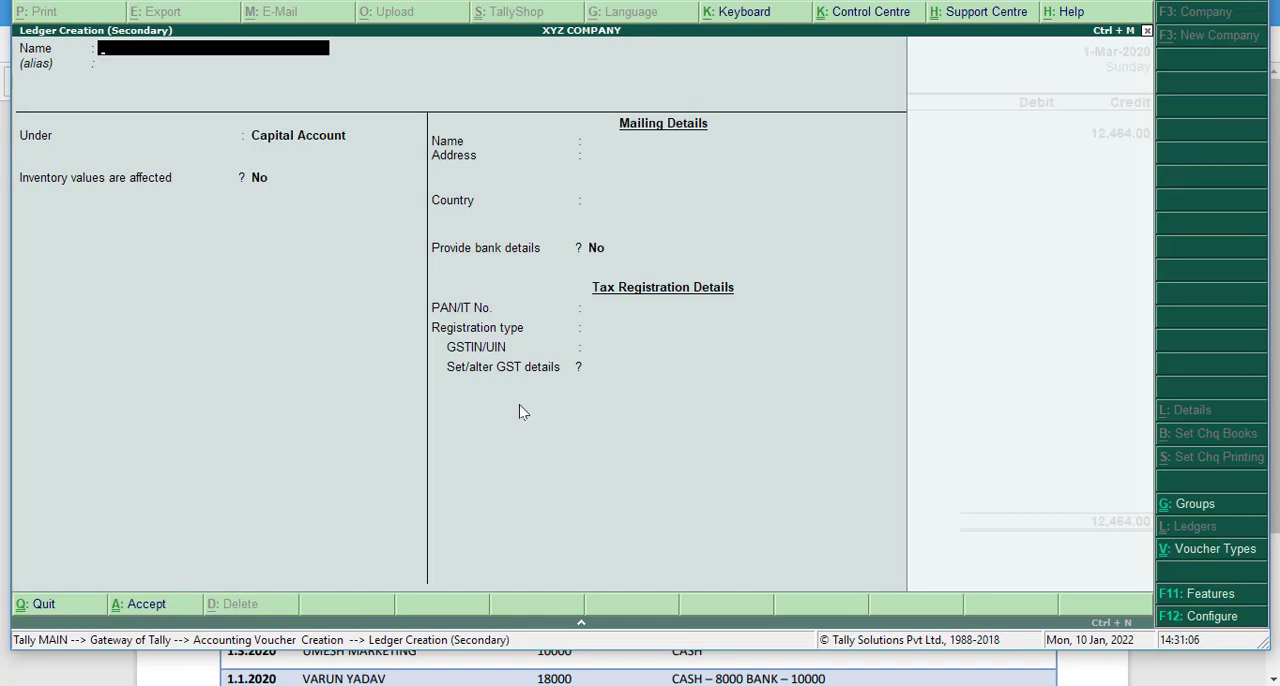
# - Switch to the practice notes PDF, check the bank details for the receipts, and return to the new ledger in Tally
pyautogui.hotkey('alt', 'Tab')
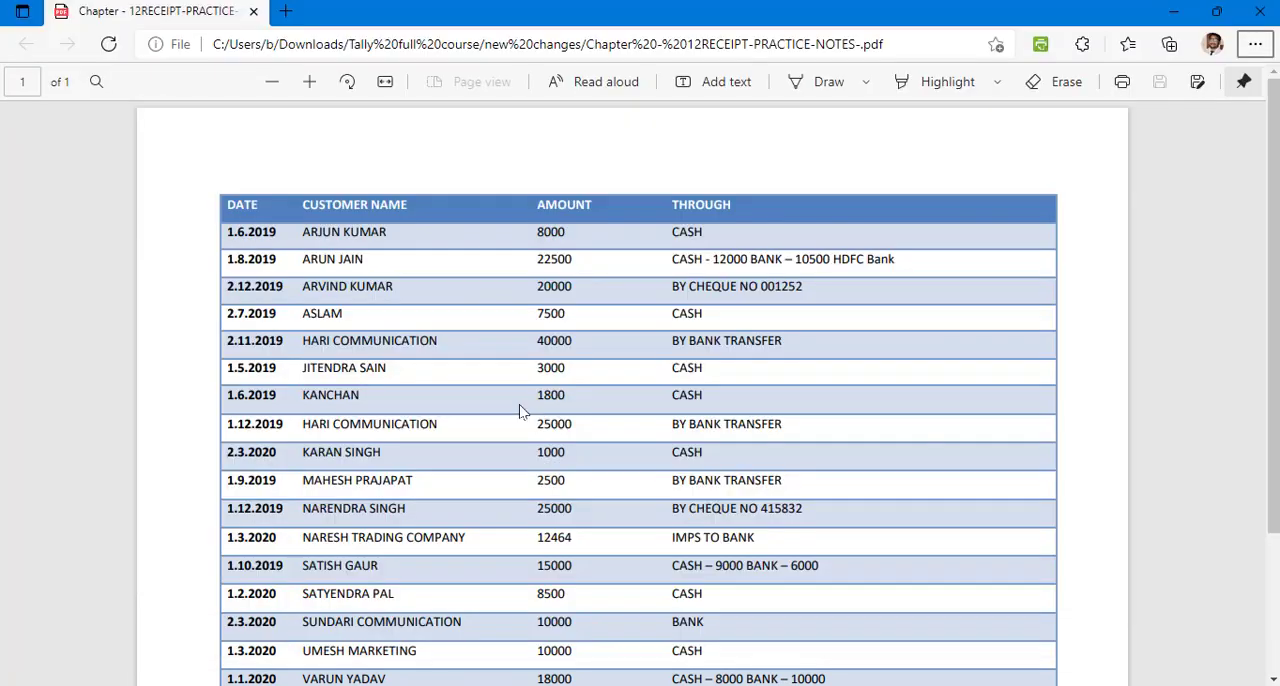
pyautogui.hotkey('alt', 'Tab')
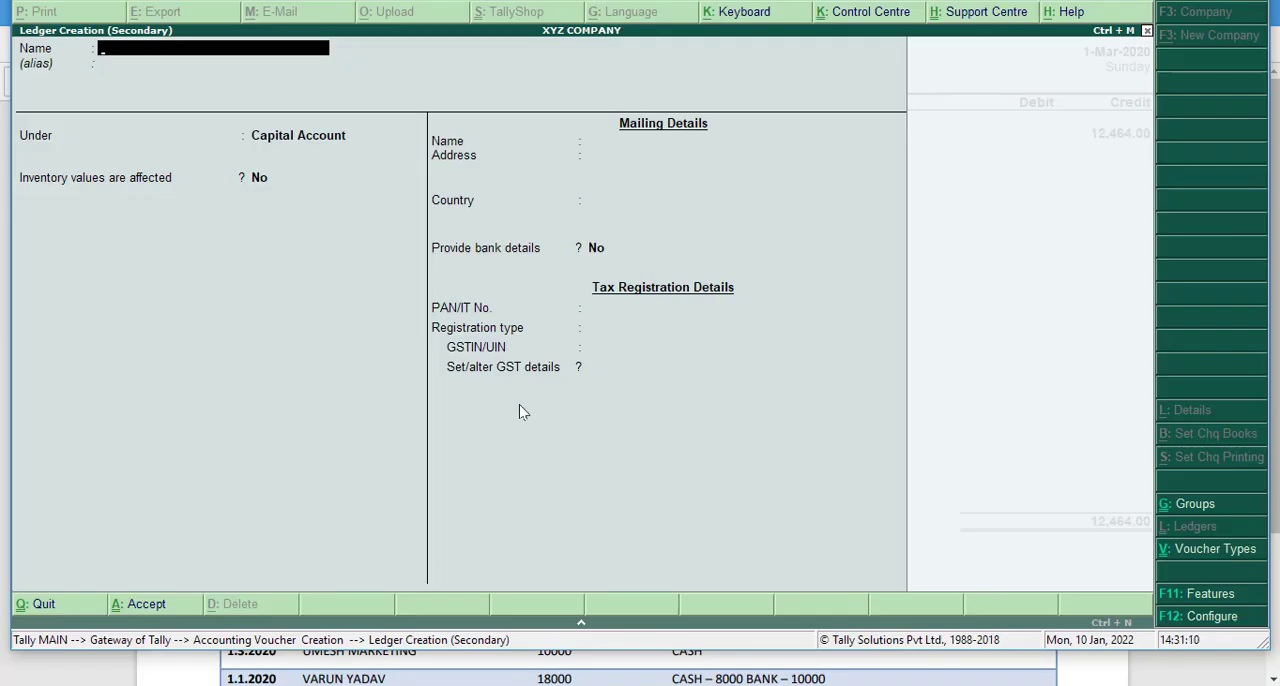
pyautogui.hotkey('alt', 'Tab')
pyautogui.hotkey('alt', 'Tab')
pyautogui.hotkey('alt', 'Tab')
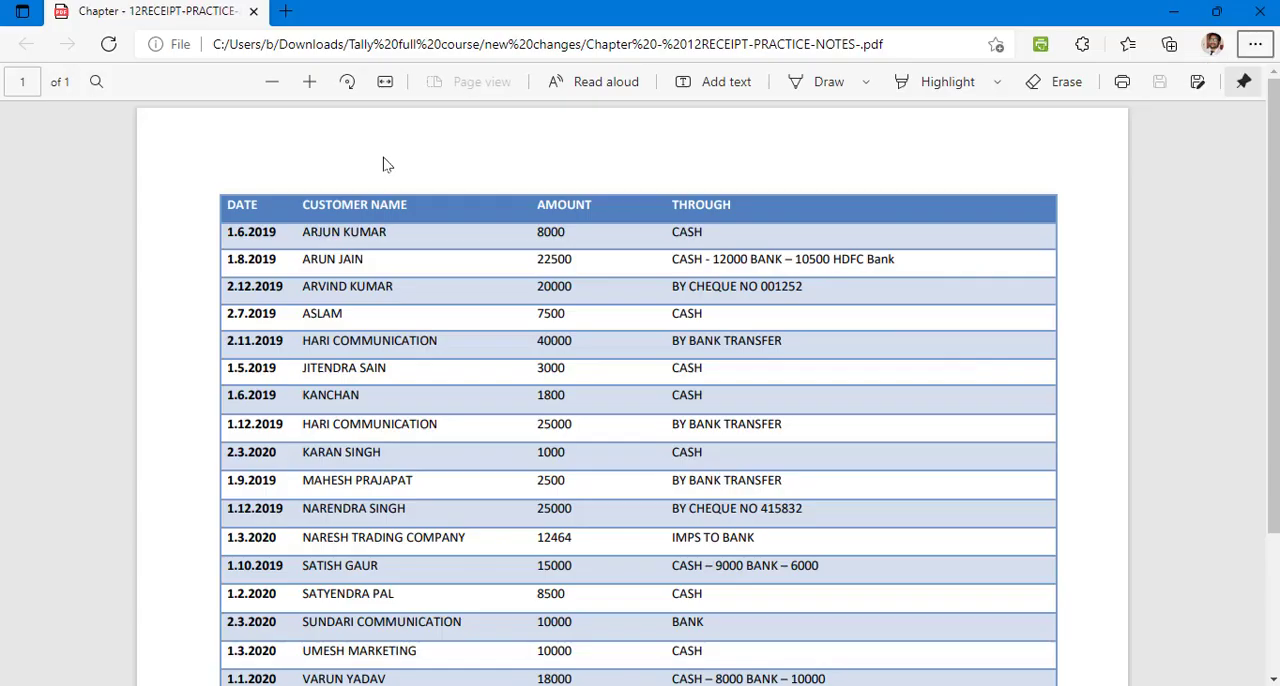
pyautogui.hotkey('alt', 'Tab')
pyautogui.write('HDFC')
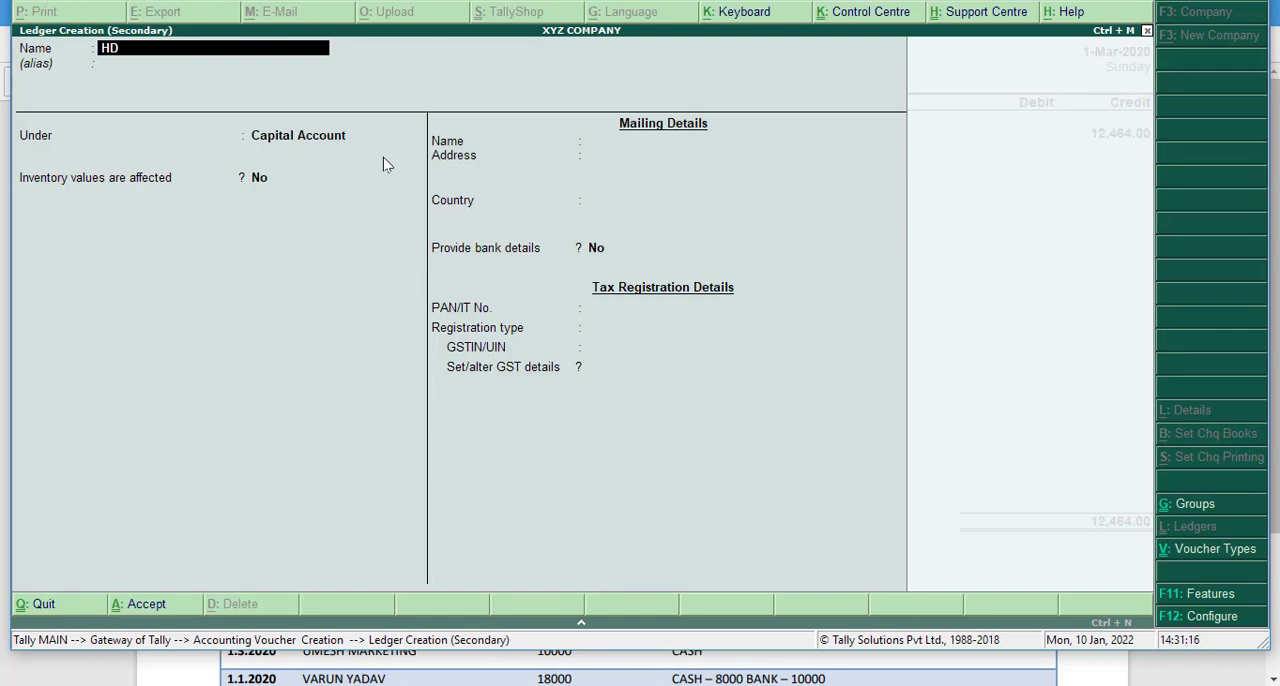
pyautogui.press('BackSpace')
pyautogui.press('BackSpace')
pyautogui.press('BackSpace')
pyautogui.press('BackSpace')
# - Name the new ledger SBI and place it under the Bank Accounts group
pyautogui.write('SBI')
pyautogui.press('Return')
pyautogui.press('Return')
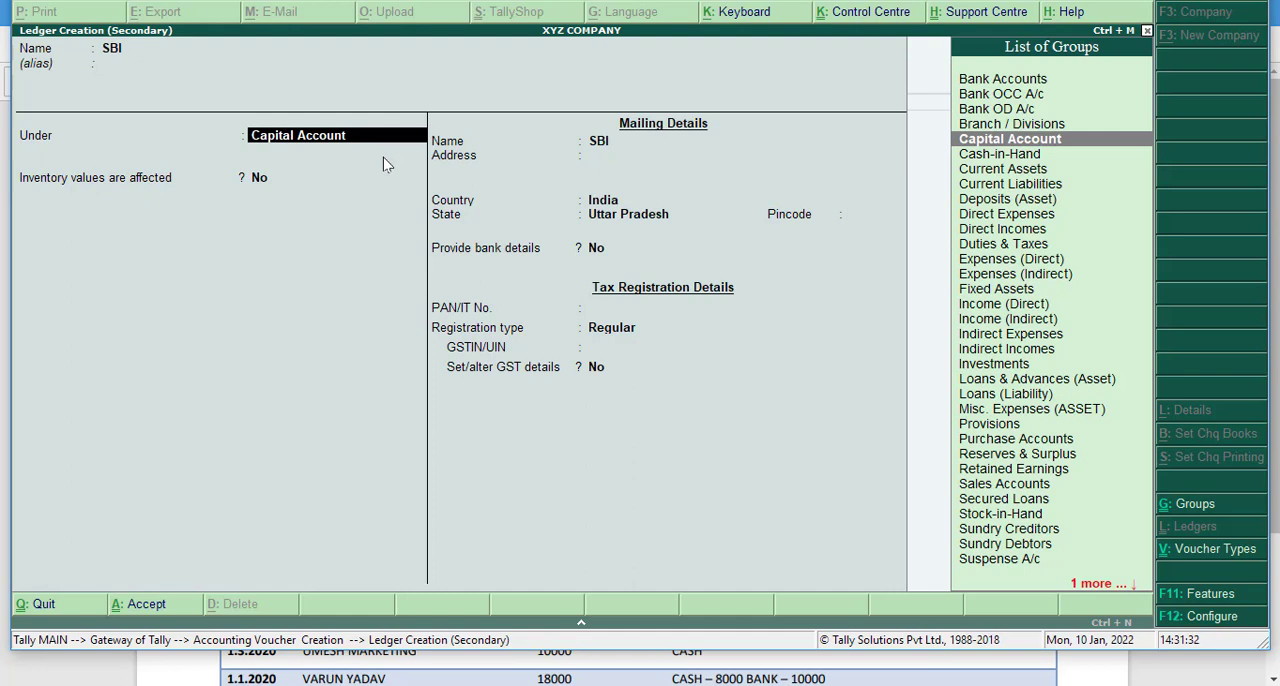
pyautogui.write('BA')
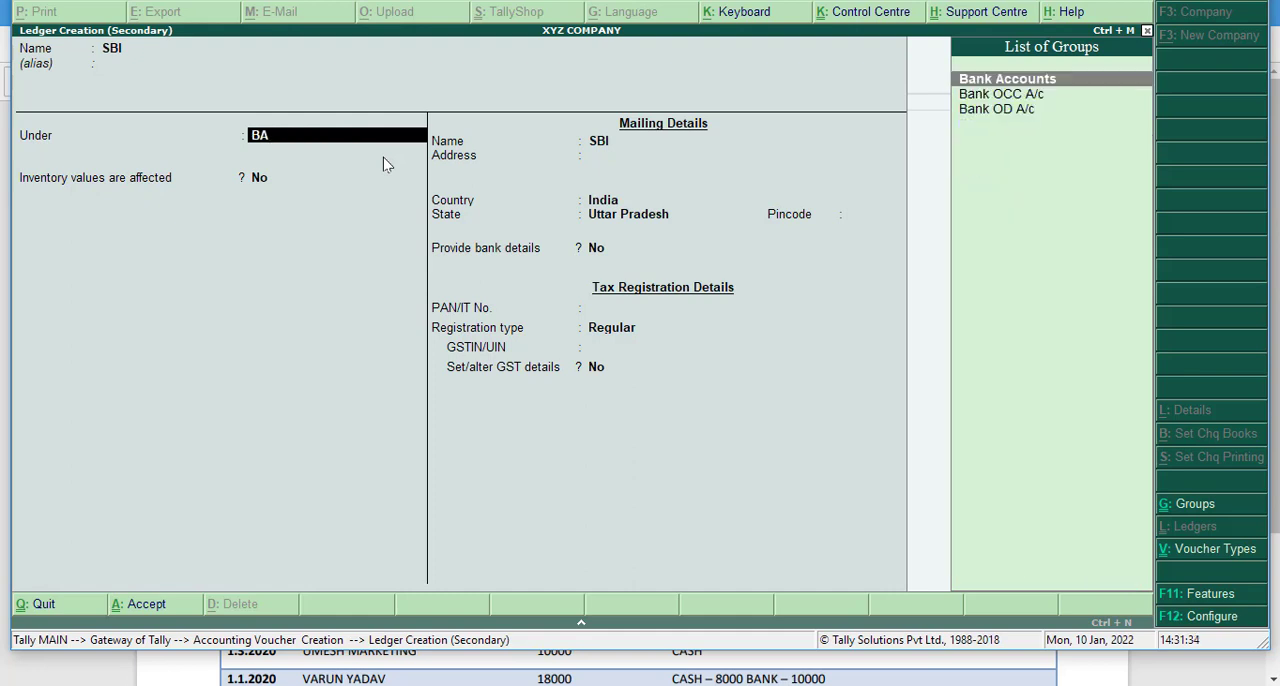
pyautogui.press('Return')
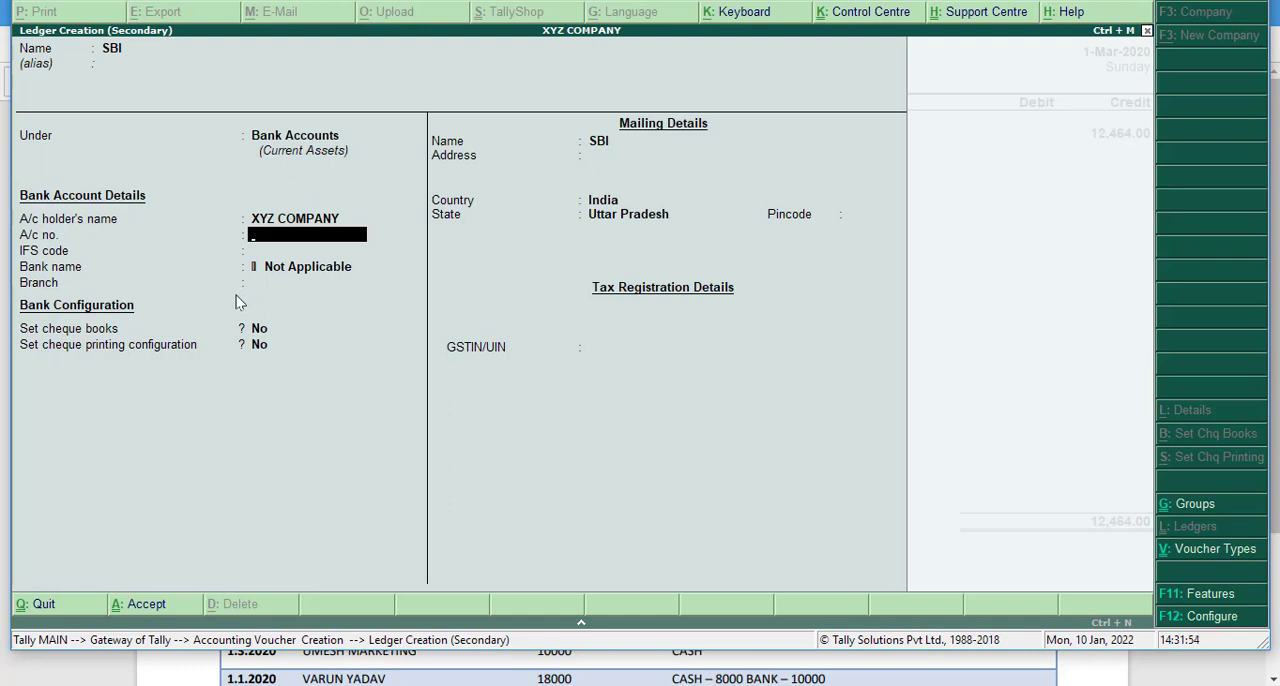
# - Fill in the SBI ledger's account number, set the IFS code to 131 and keep the bank name as Not Applicable
pyautogui.write('454136564')
pyautogui.press('Return')
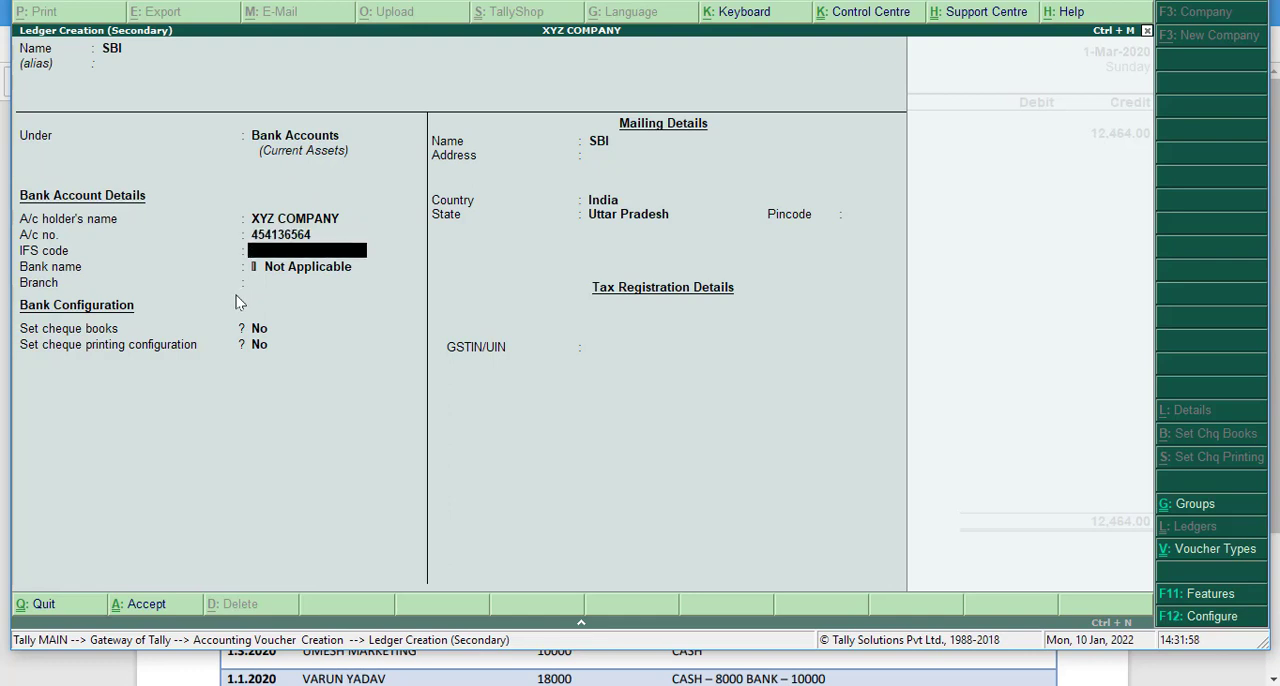
pyautogui.write('131')
pyautogui.press('Return')
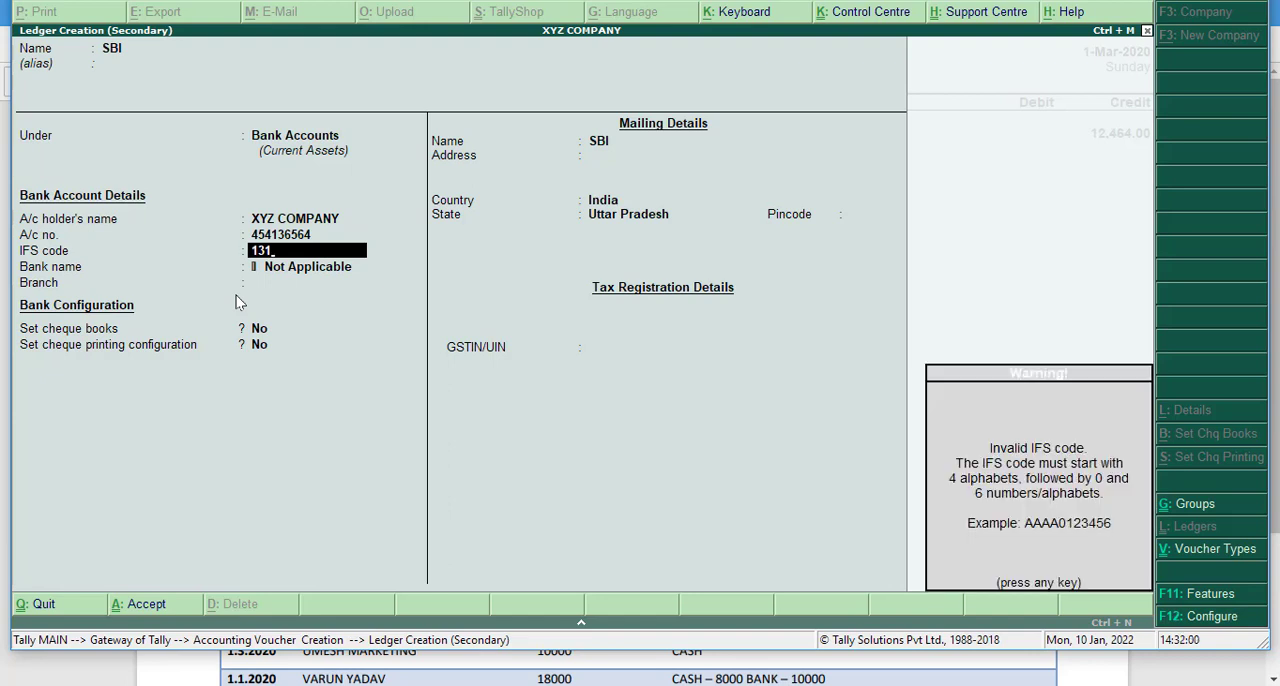
pyautogui.press('Return')
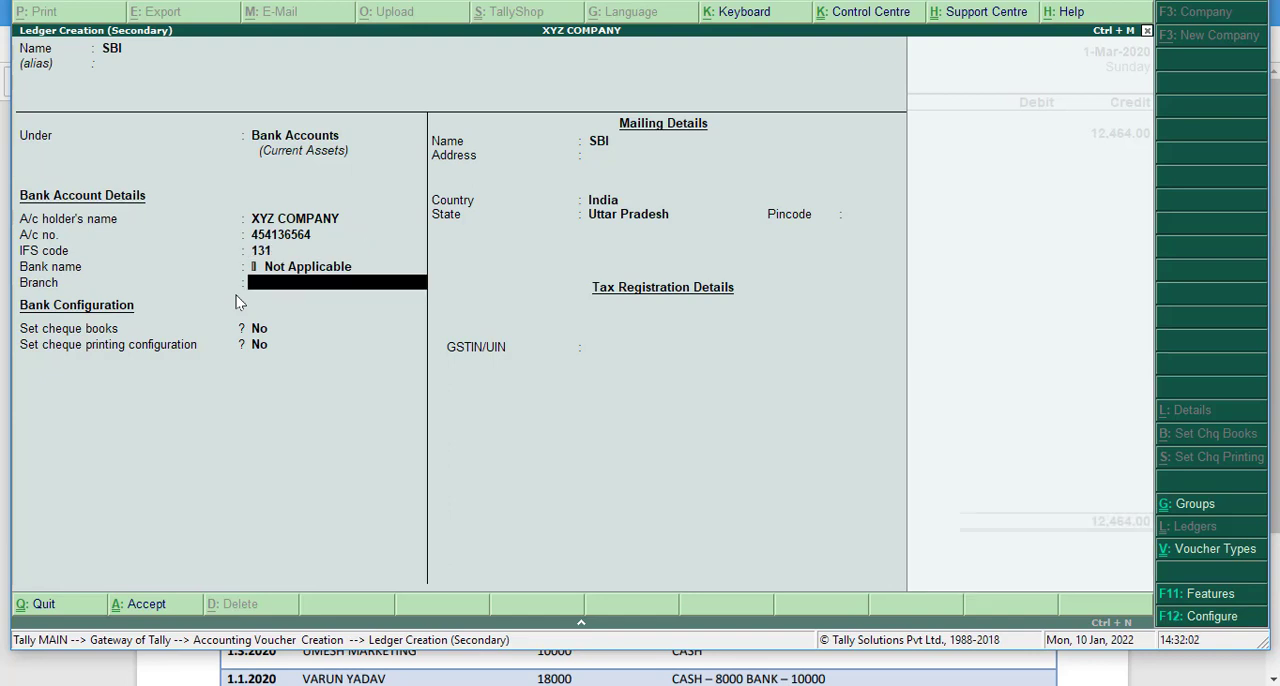
pyautogui.press('BackSpace')
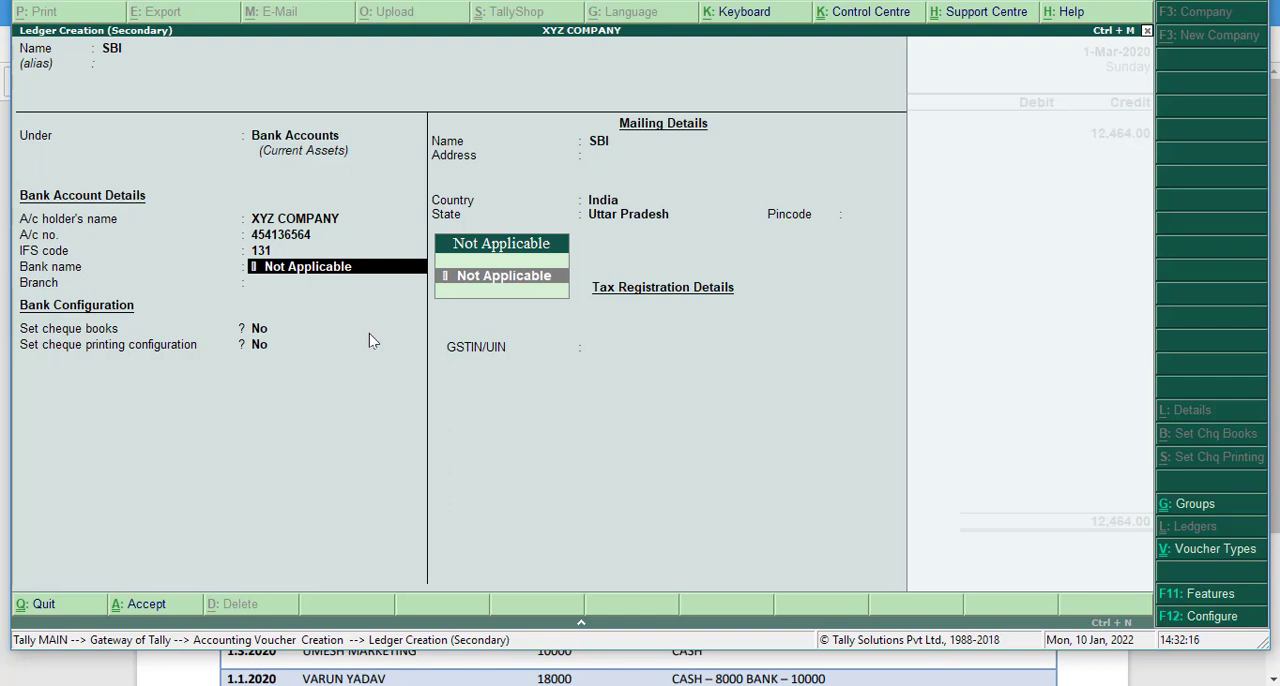
pyautogui.press('Return')
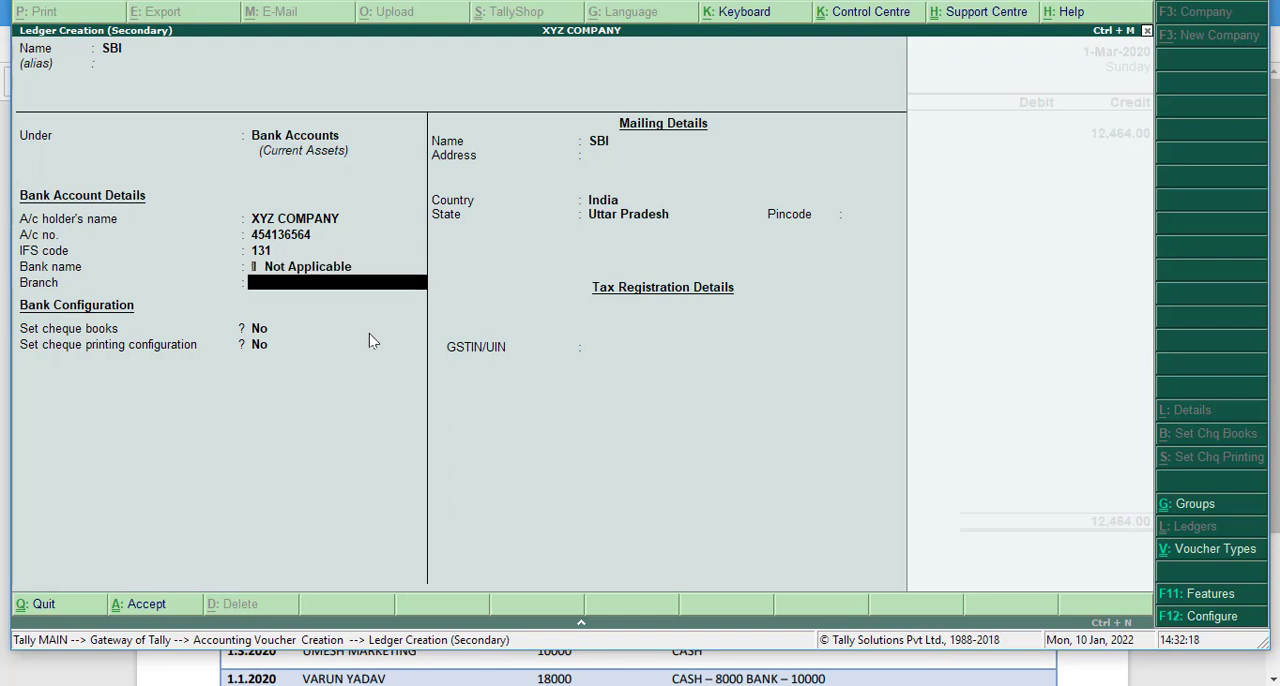
# - Set the bank branch to KUSHINGAR and keep cheque books and cheque printing configuration at No
pyautogui.write('KUSHINGARE')
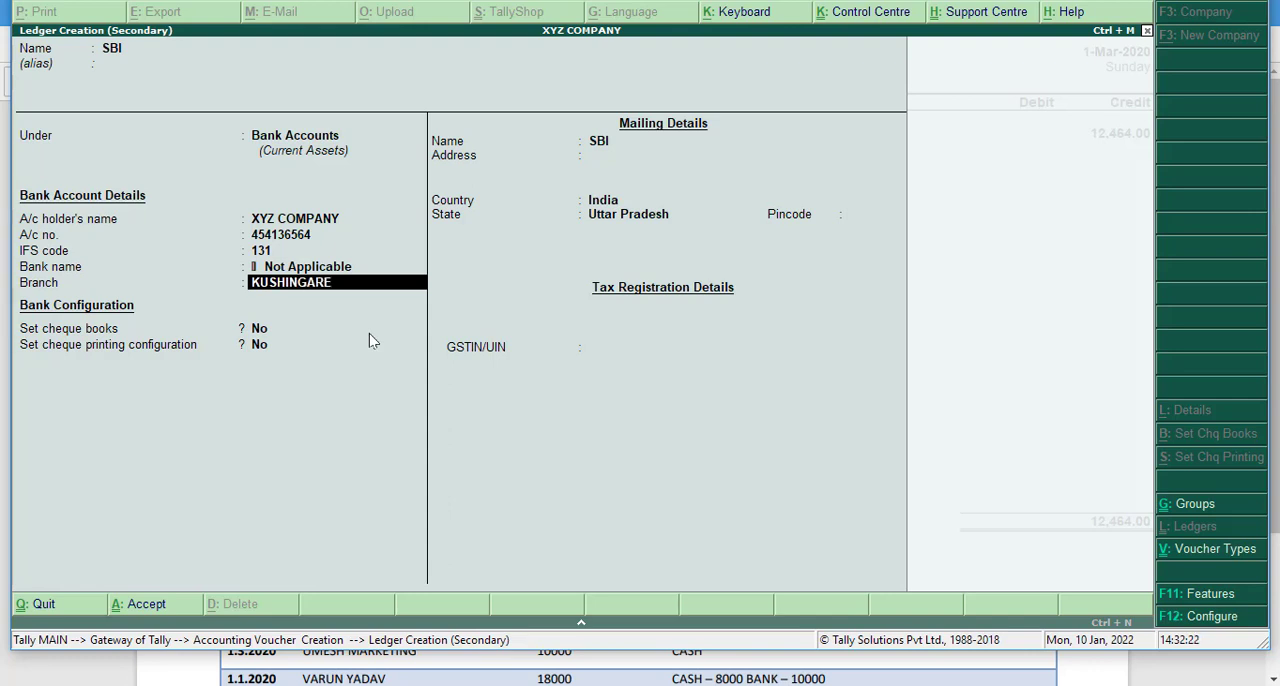
pyautogui.press('BackSpace')
pyautogui.press('Return')
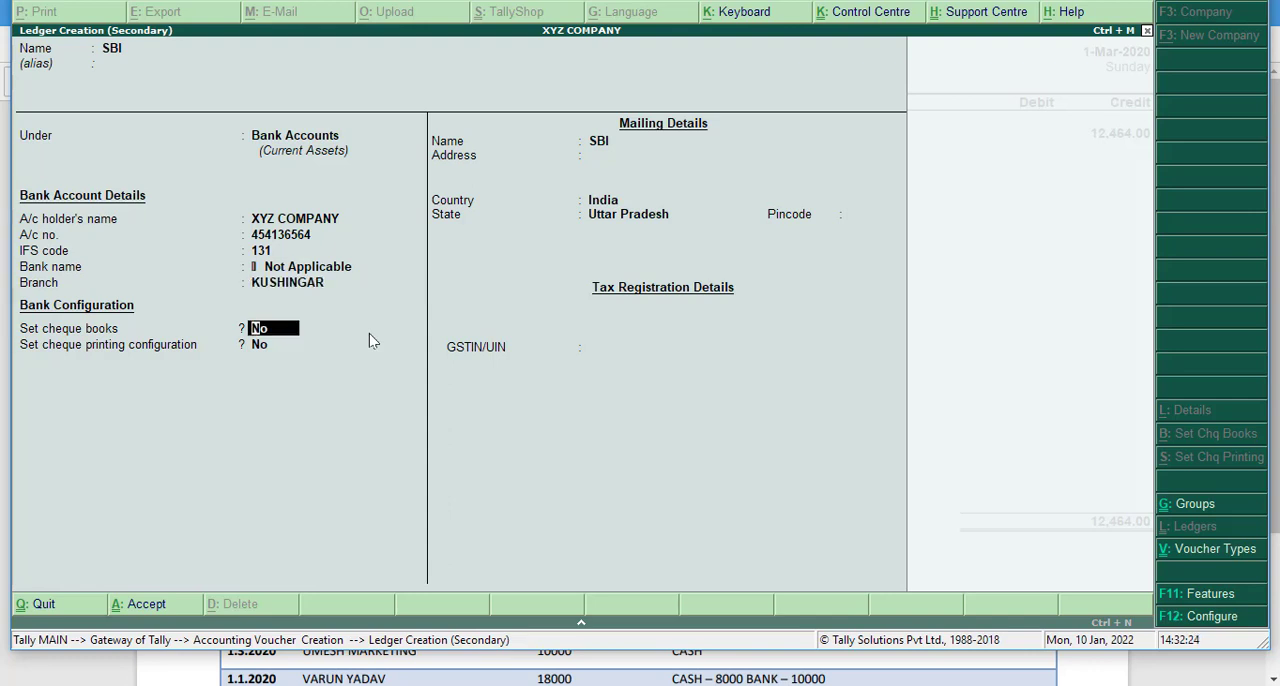
pyautogui.press('Return')
pyautogui.press('Up')
pyautogui.press('Return')
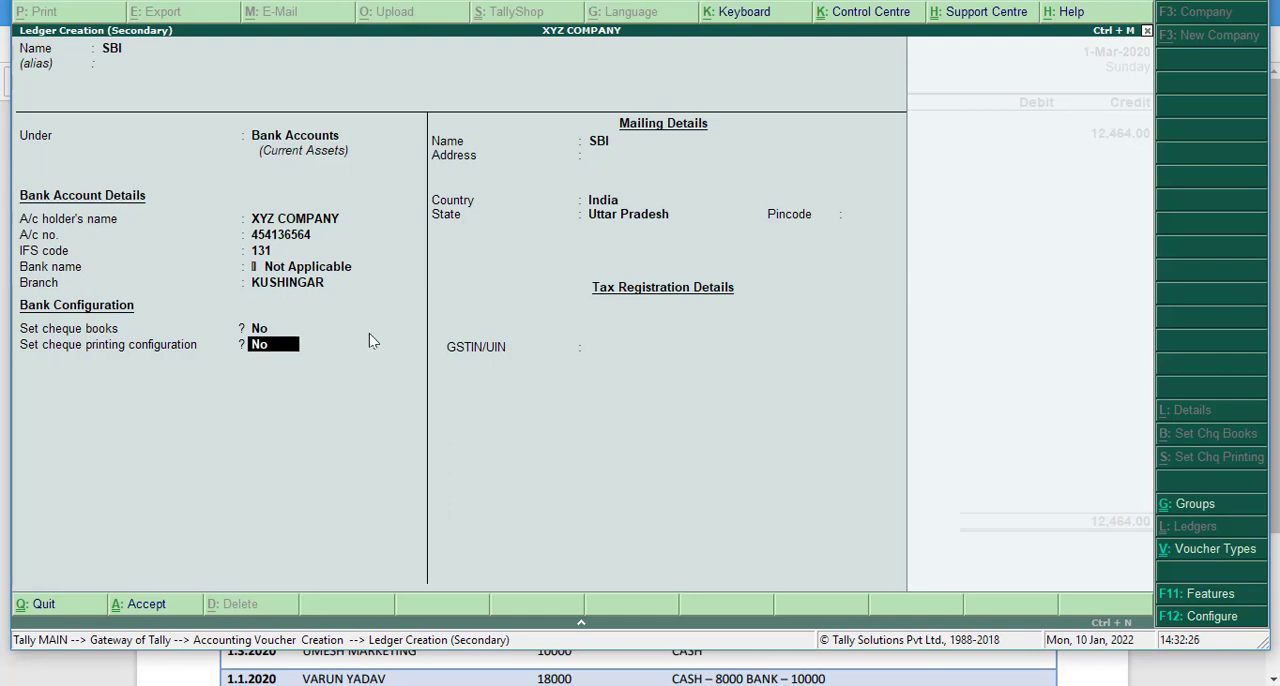
pyautogui.press('Return')
pyautogui.press('Return')
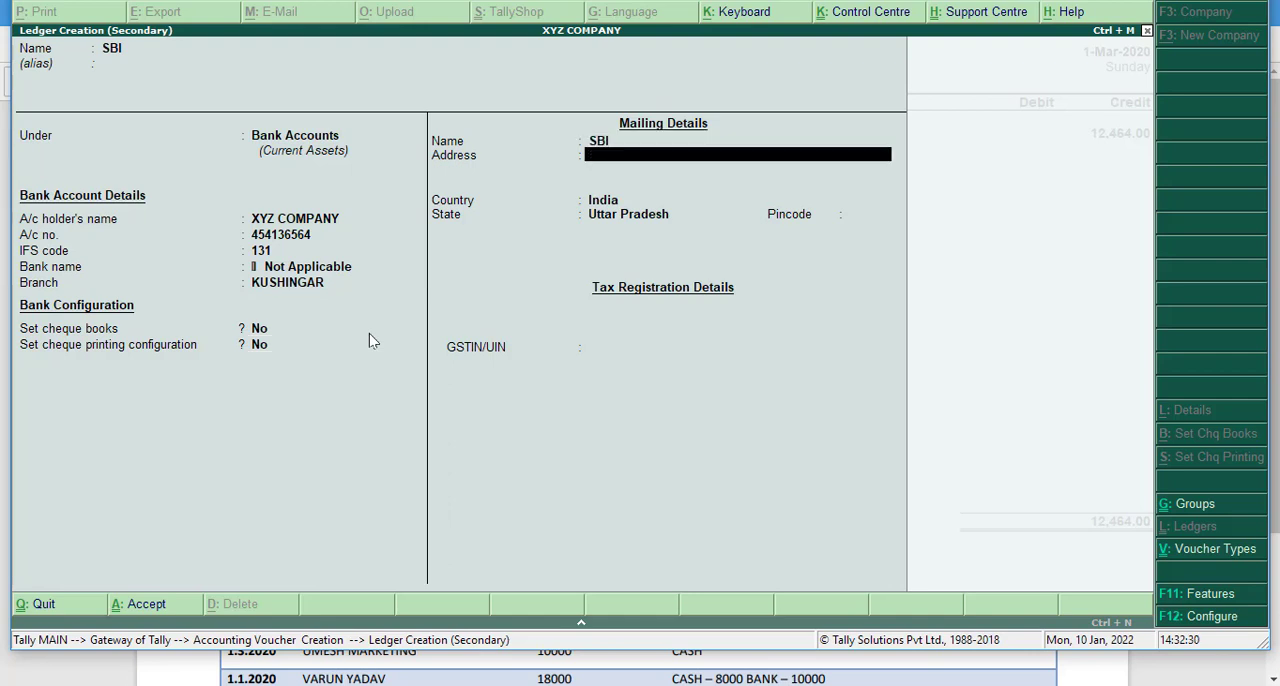
# - Fill in the SBI ledger's mailing address and pincode, keeping India and Uttar Pradesh as country and state
pyautogui.write('KASIA')
pyautogui.press('Return')
pyautogui.press('Return')
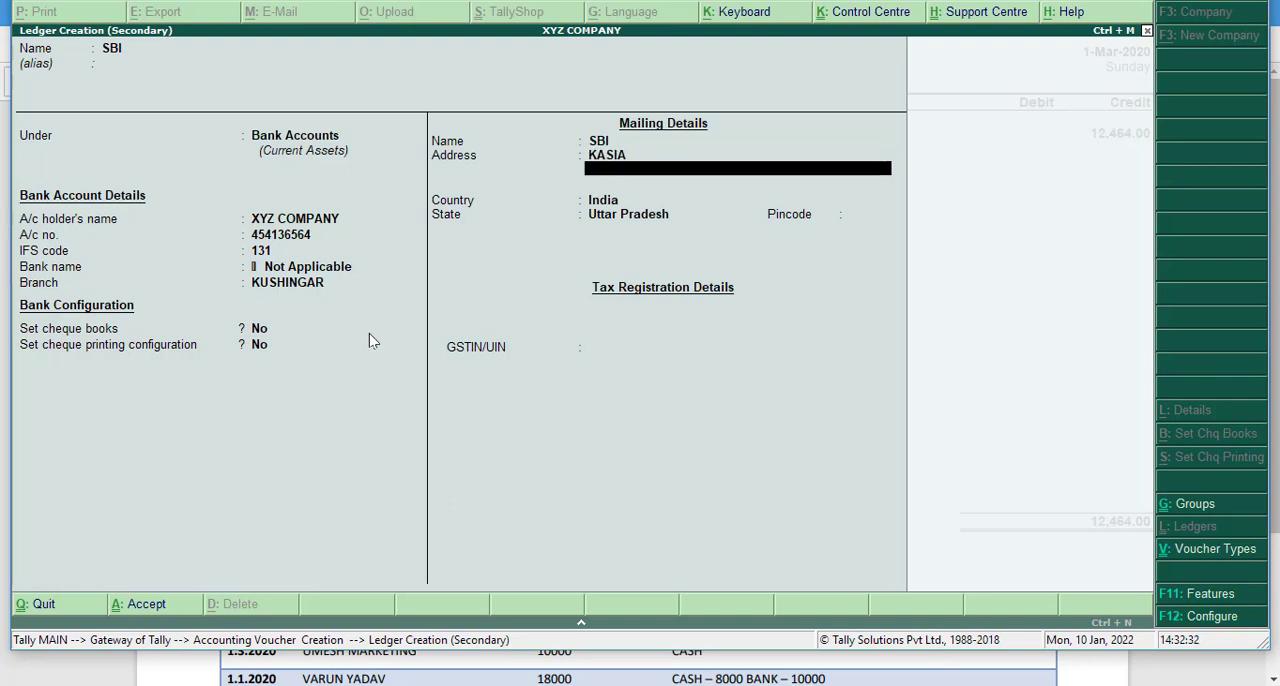
pyautogui.press('Return')
pyautogui.press('Return')
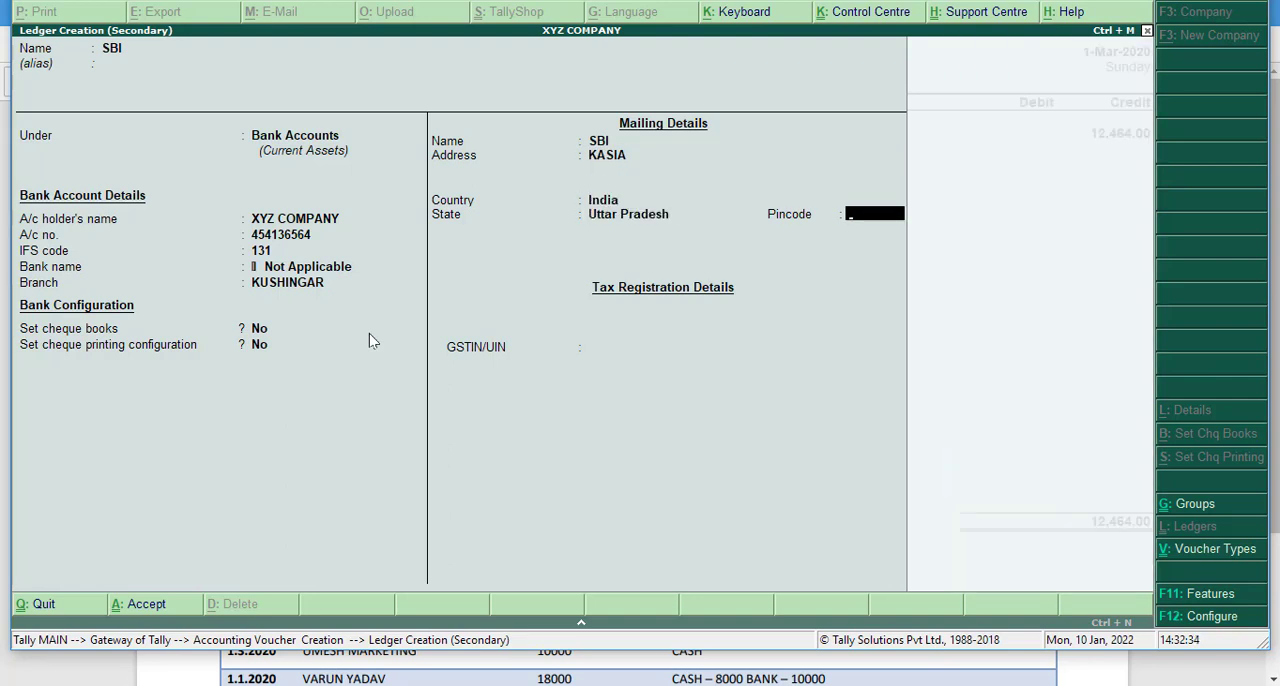
pyautogui.write('2744')
pyautogui.write('02')
pyautogui.press('Return')
pyautogui.press('Return')
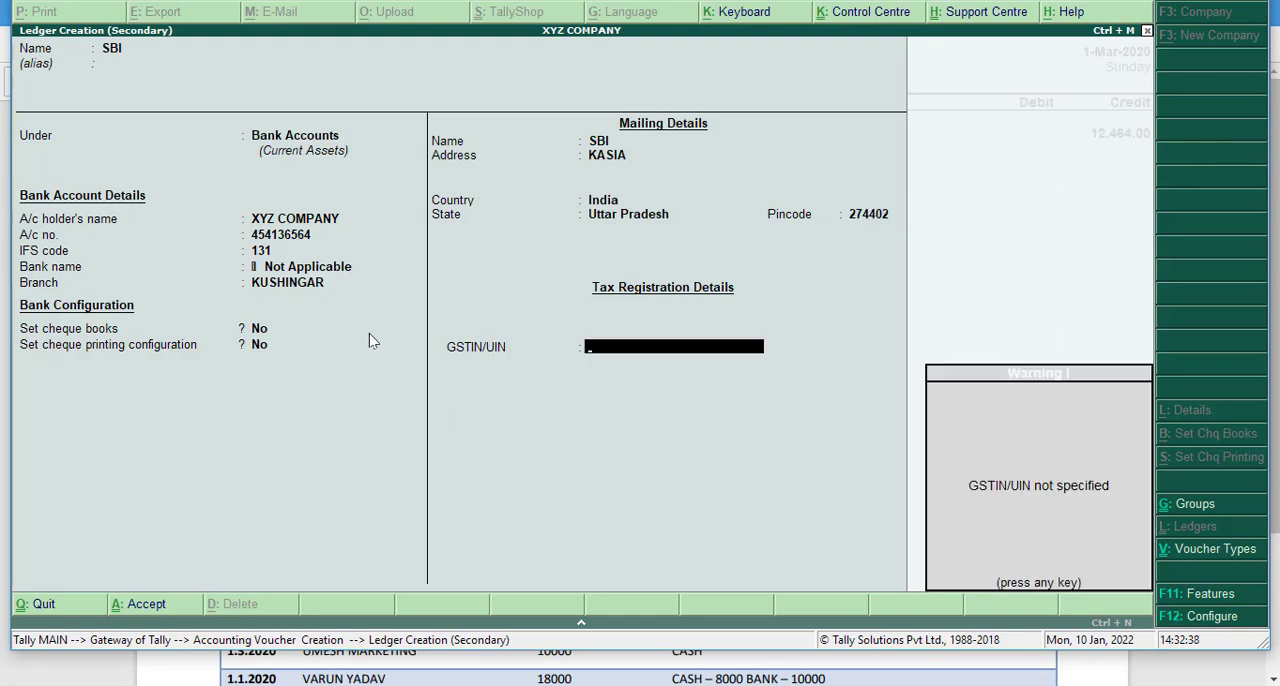
# - Fill in the GSTIN/UIN in the SBI ledger's tax registration details
pyautogui.press('Return')
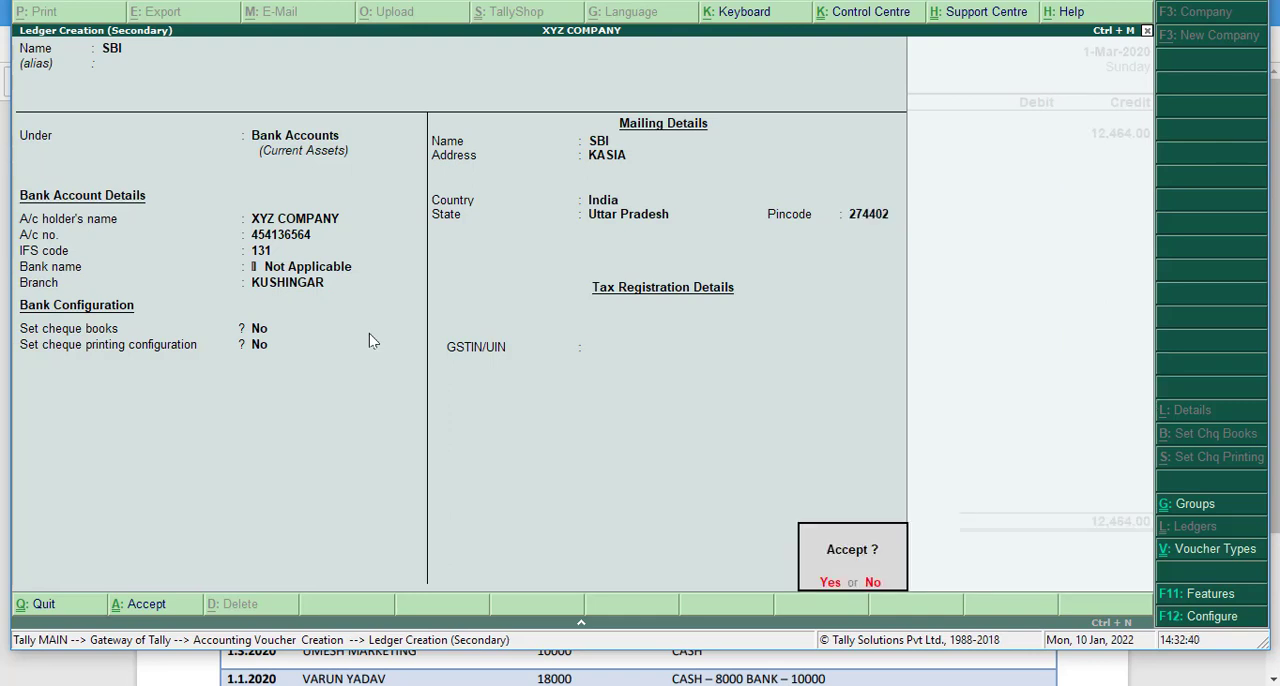
pyautogui.write('n')
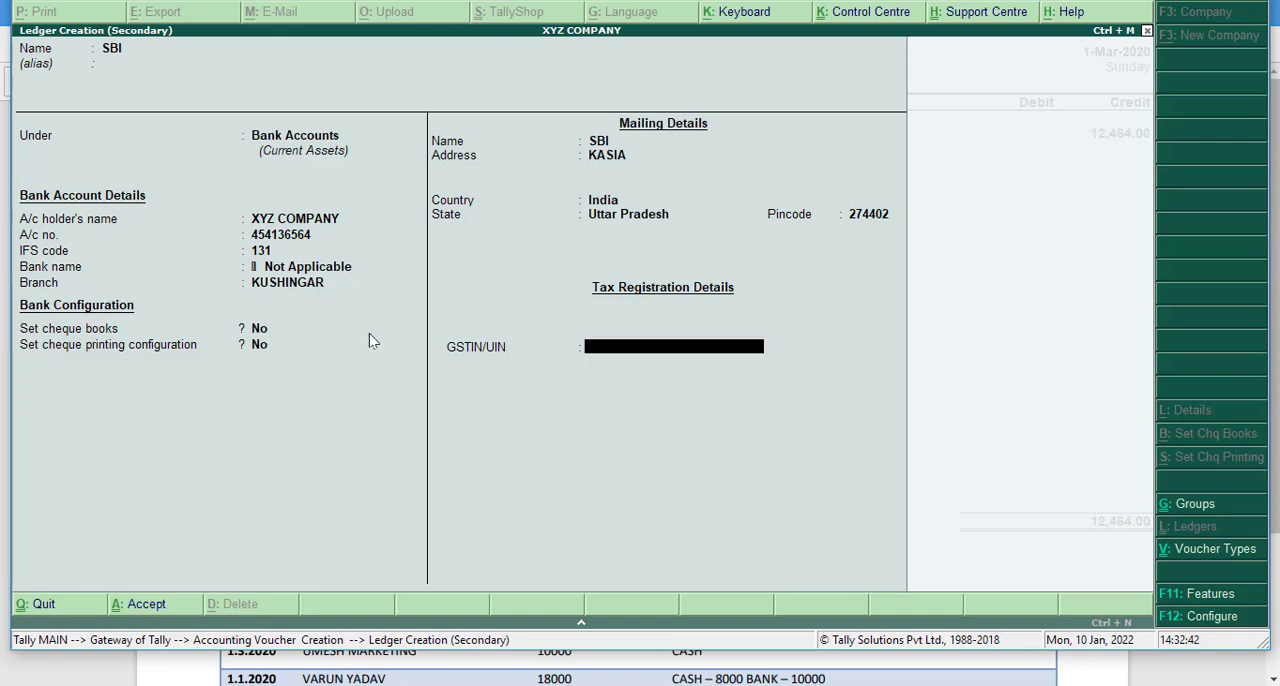
pyautogui.write('09ABLKJGLSDJ')
pyautogui.press('Return')
pyautogui.press('Return')
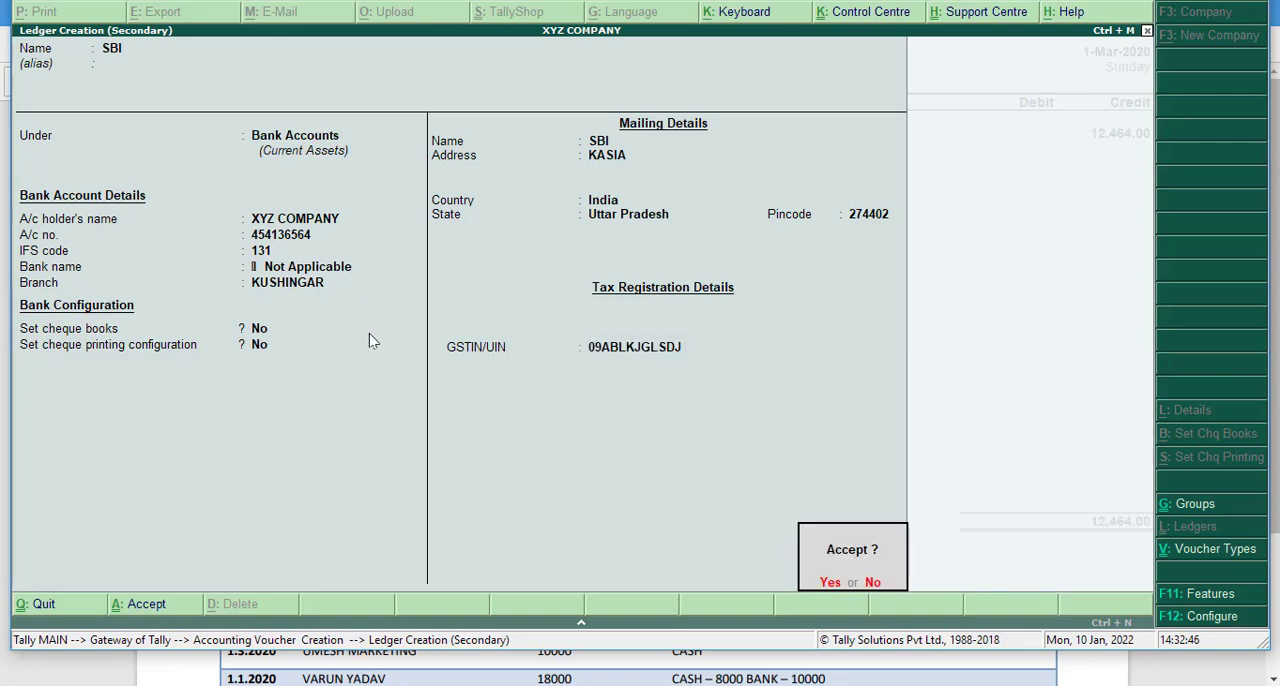
# - Save the new SBI ledger and debit it with 12,464.00 in the Naresh Trading Company receipt
pyautogui.press('y')
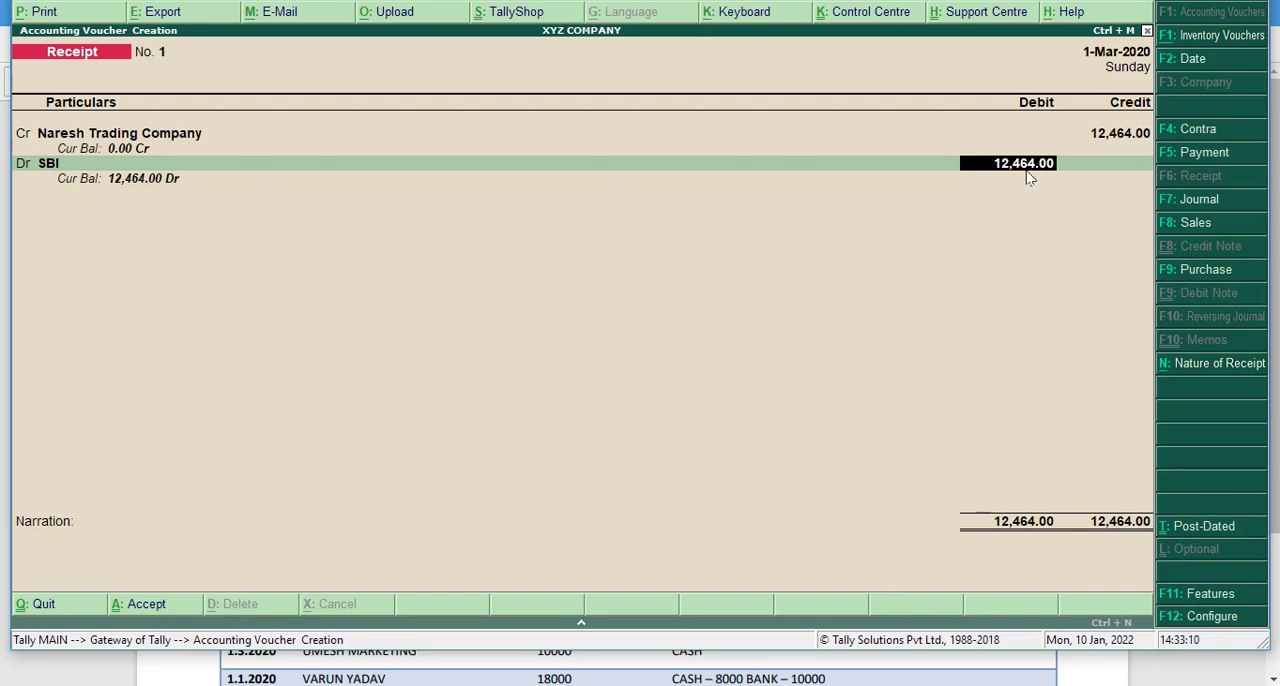
pyautogui.press('Return')
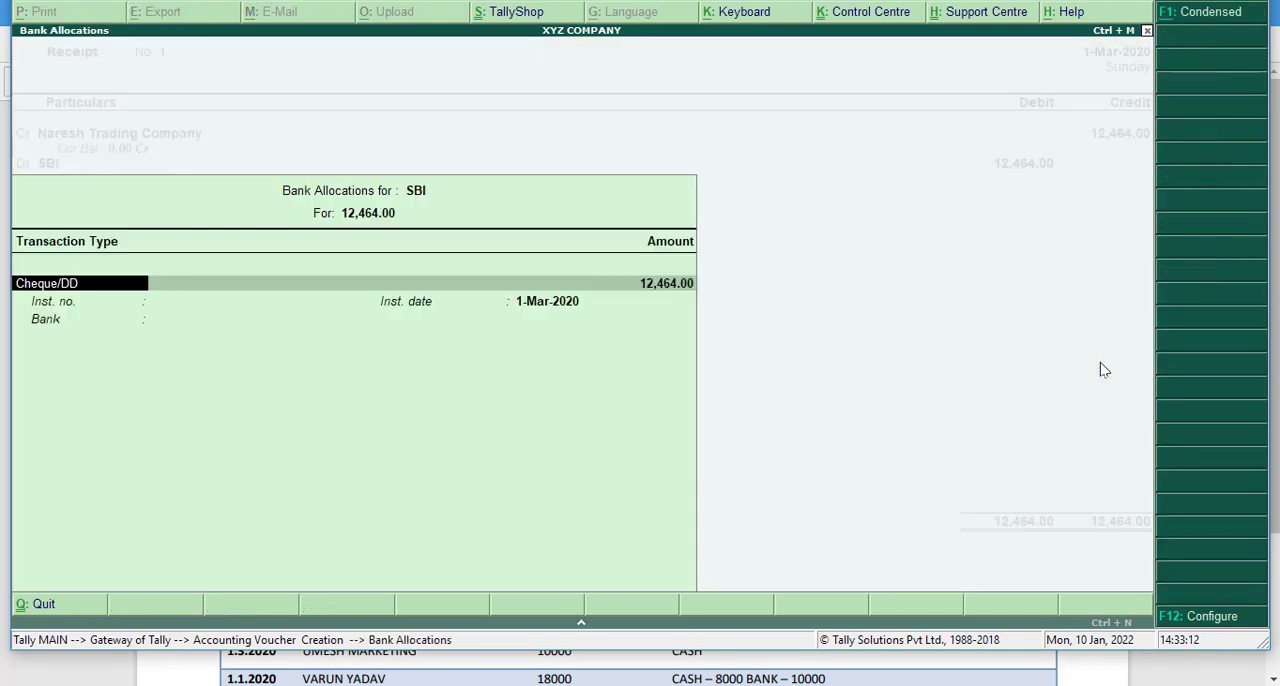
# - Set the SBI bank allocation's transaction type to Others and keep its amount at 12,464.00
pyautogui.press('Return')
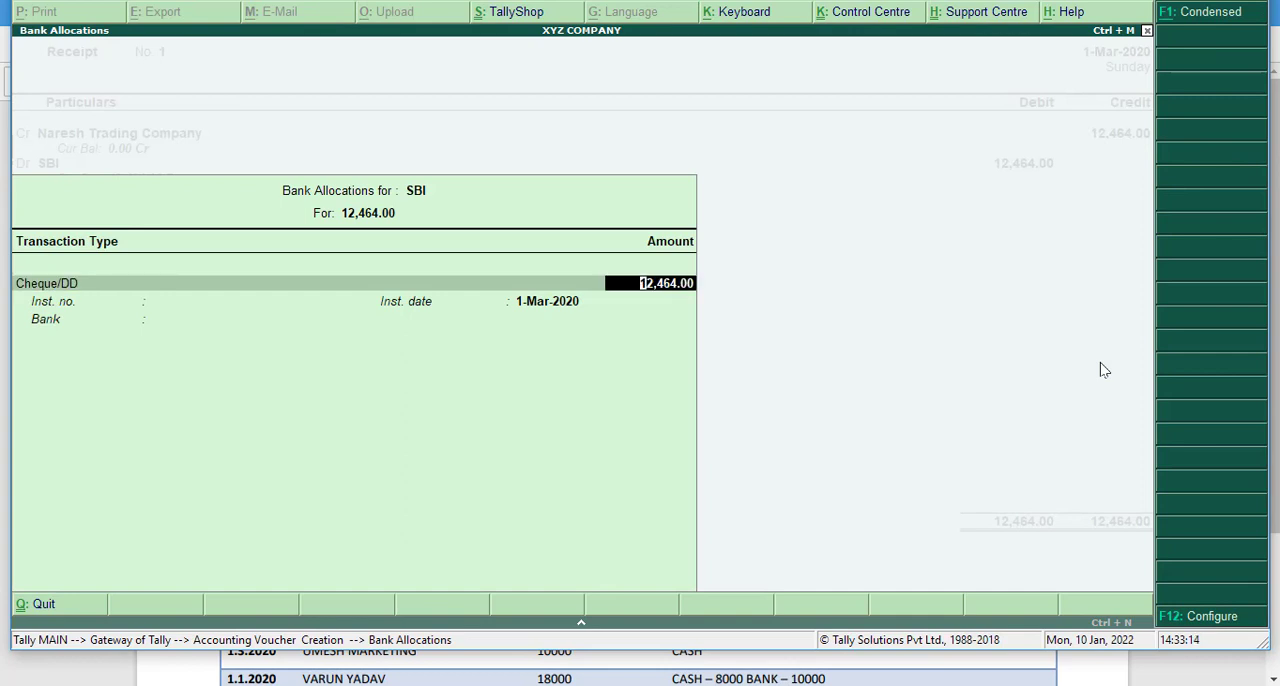
pyautogui.press('BackSpace')
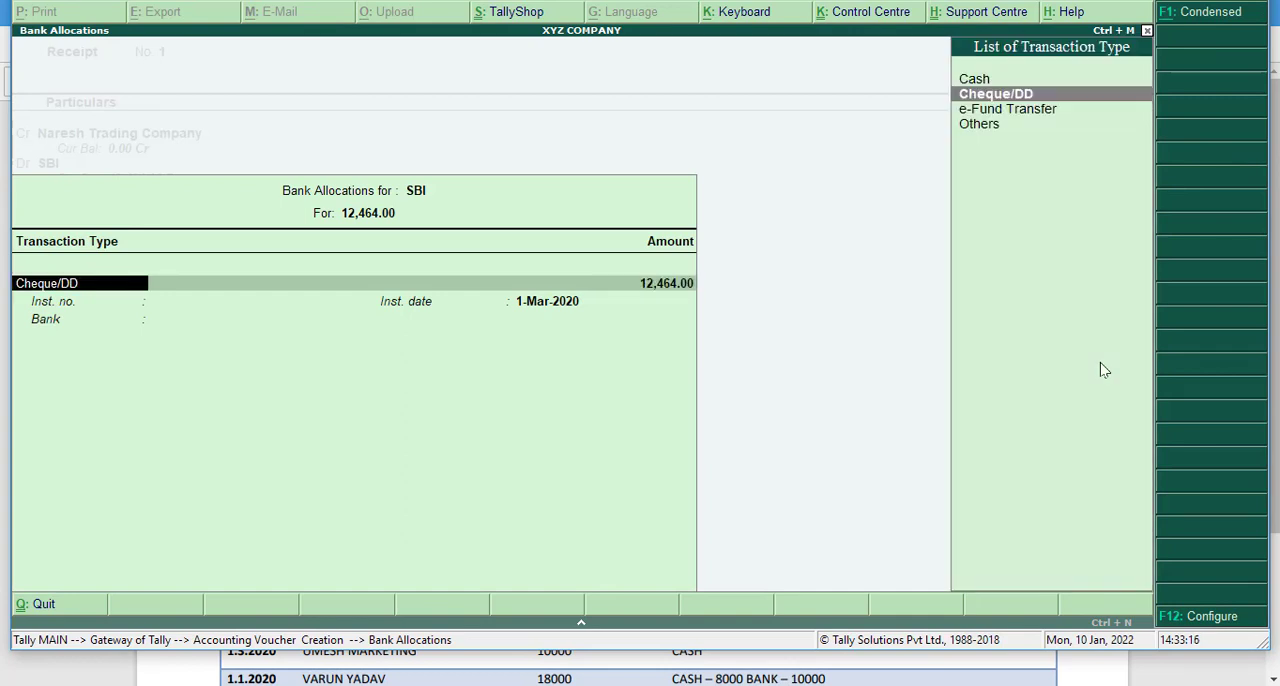
pyautogui.press('Down')
pyautogui.press('Up')
pyautogui.press('Up')
pyautogui.press('Down')
pyautogui.press('Down')
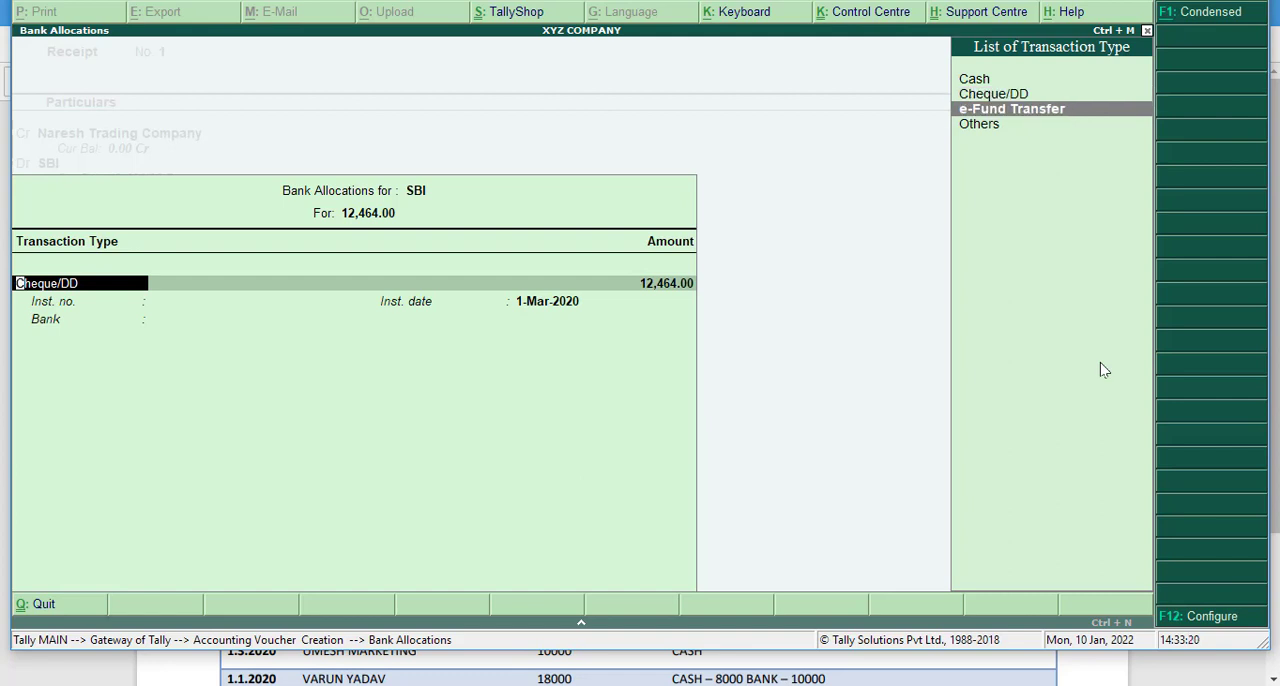
pyautogui.press('Down')
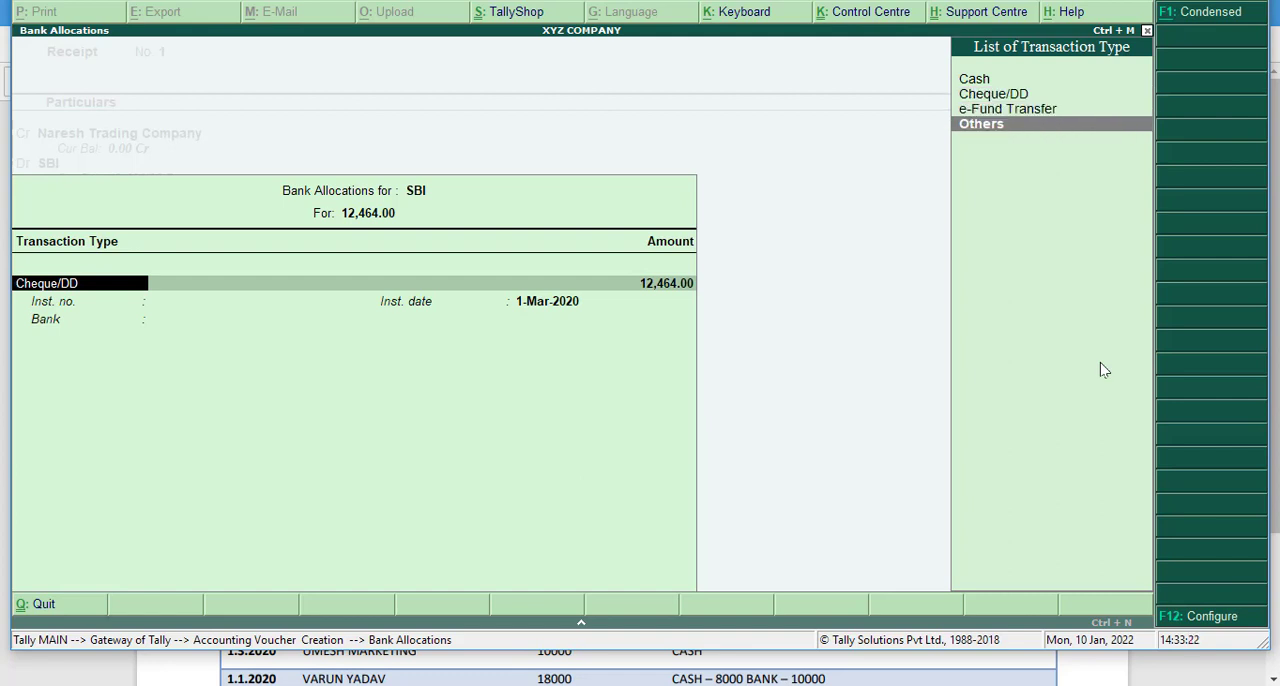
pyautogui.press('Return')
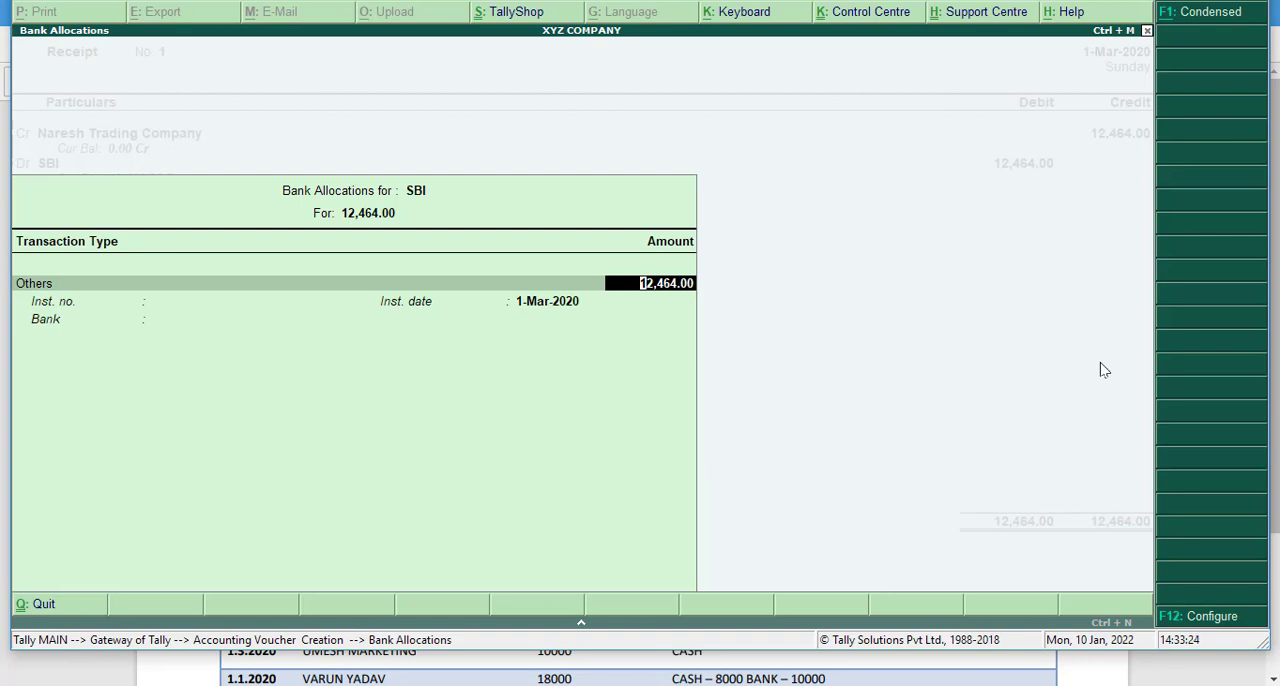
pyautogui.press('Return')
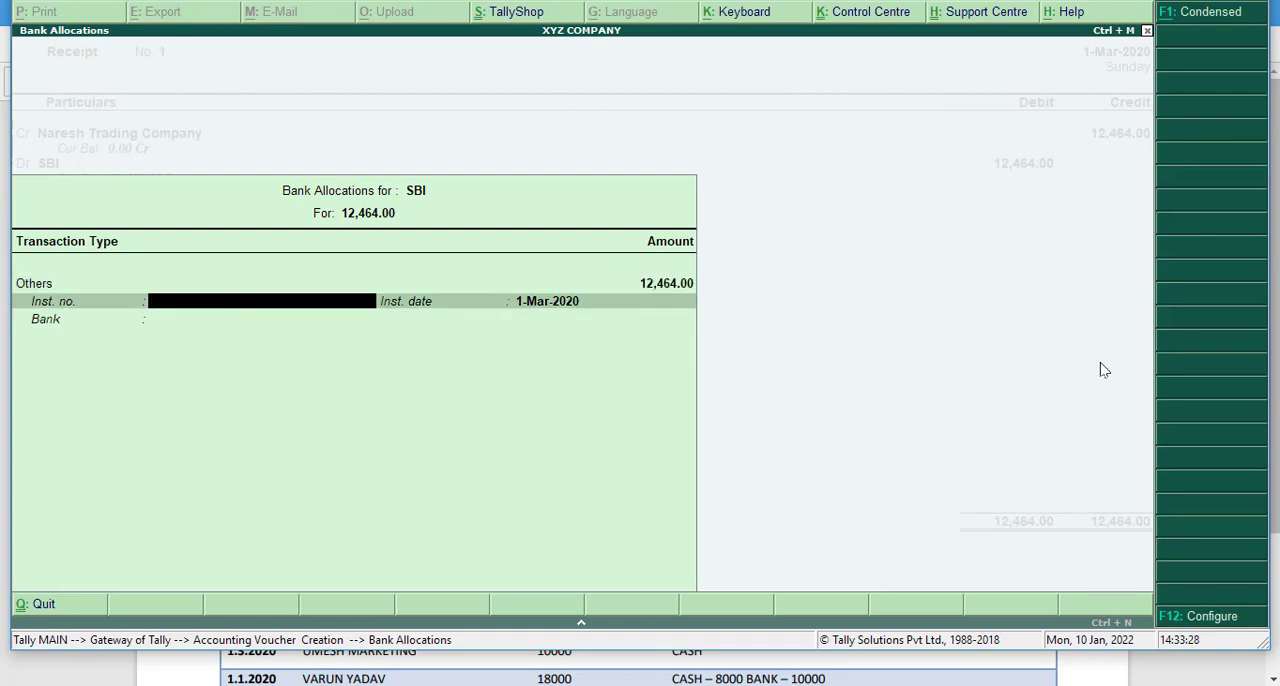
# - Set the bank allocation's instrument number to 123 and keep 1-Mar-2020 as the instrument date
pyautogui.write('123')
pyautogui.press('Return')
pyautogui.press('Return')
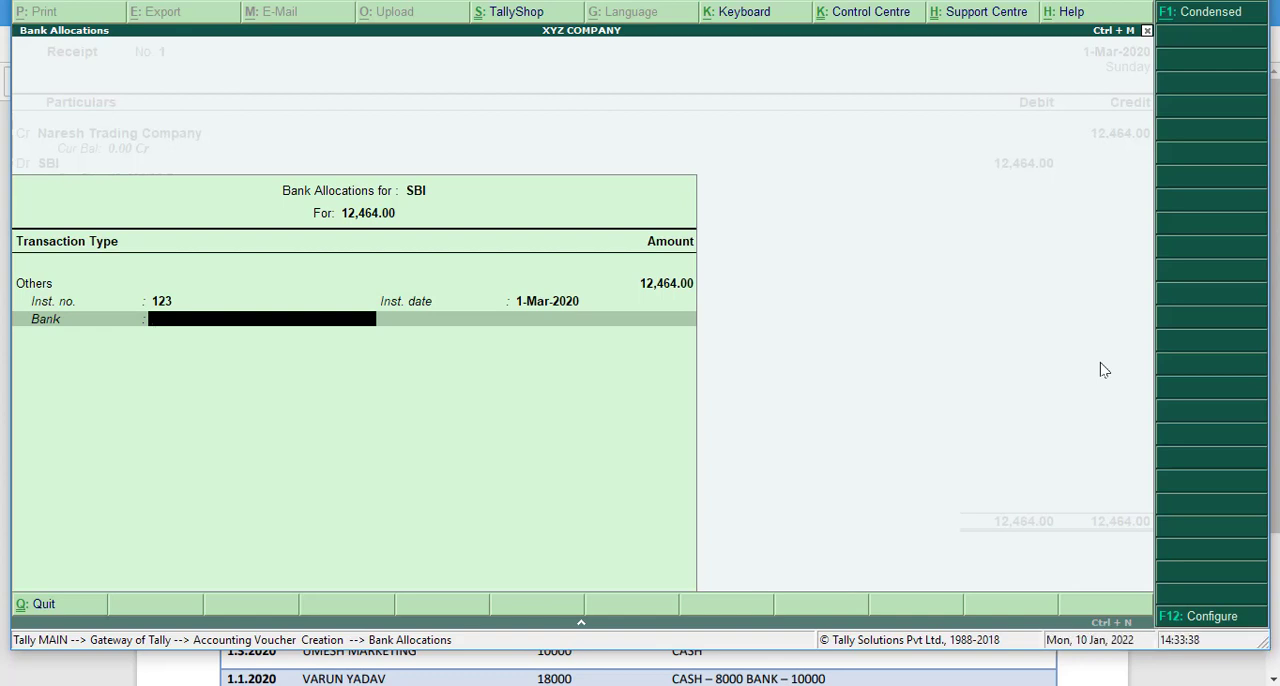
# - Specify HDFC as the bank name in the bank allocation and complete the allocation
pyautogui.press('Return')
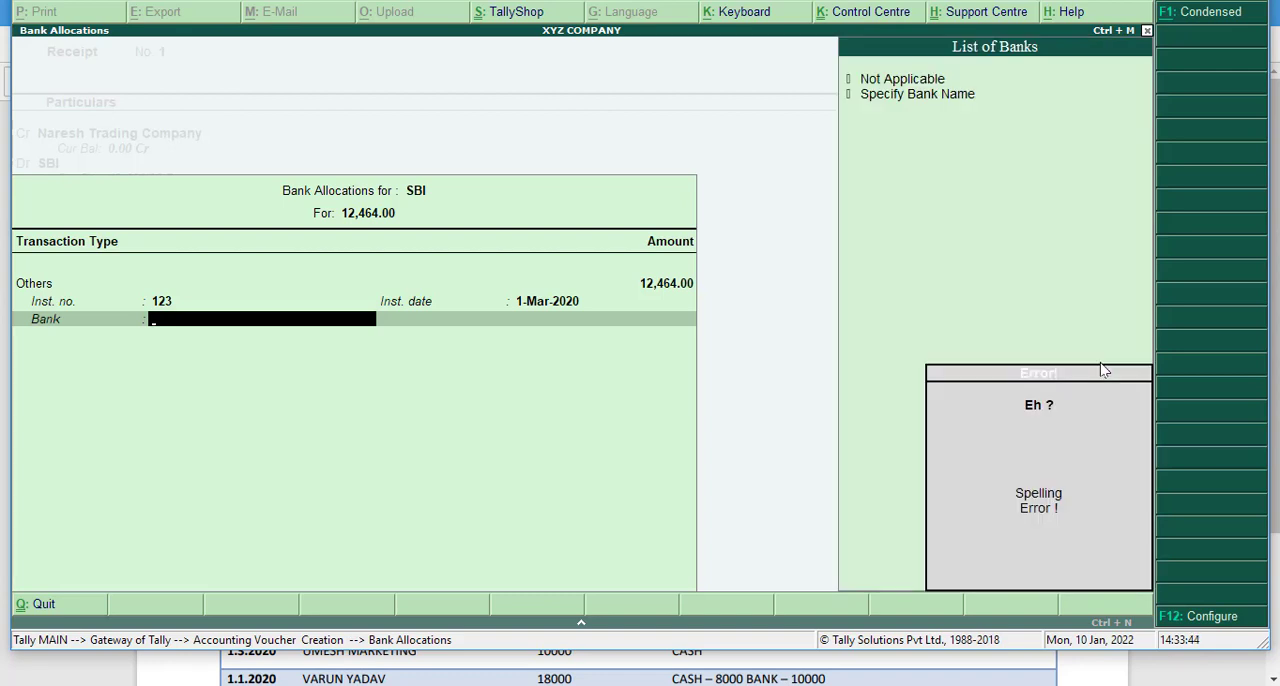
pyautogui.press('Escape')
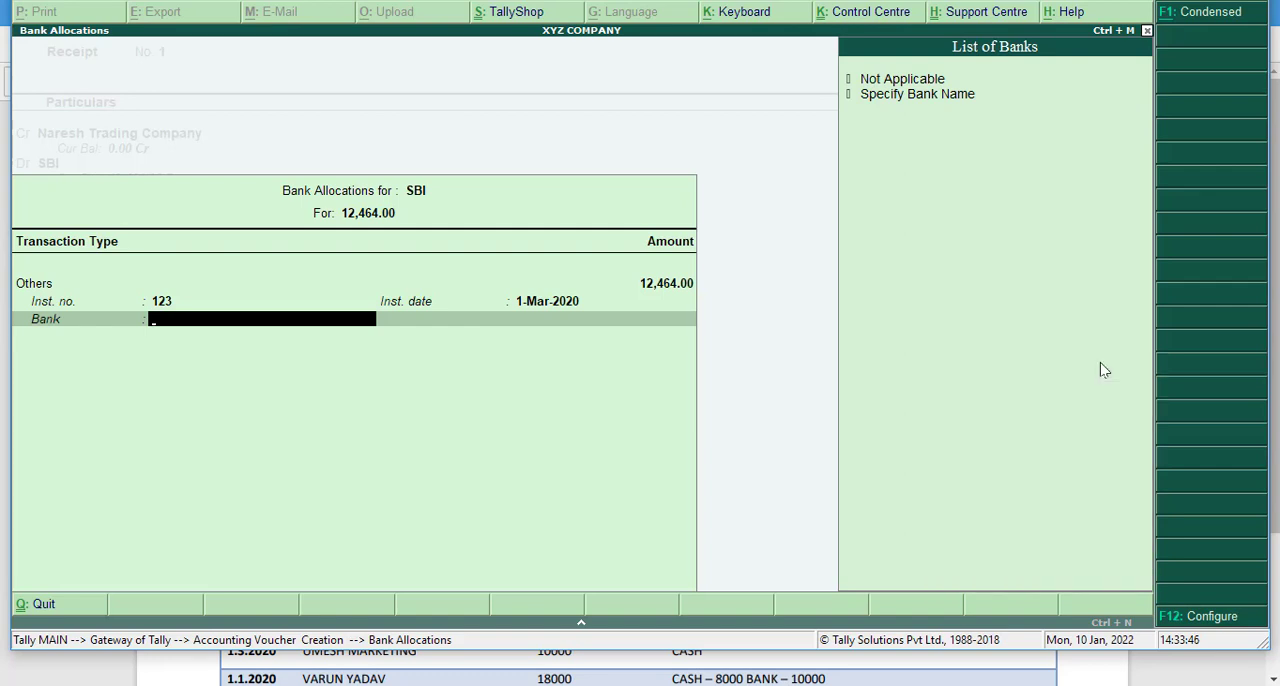
pyautogui.press('Down')
pyautogui.press('Down')
pyautogui.press('Return')
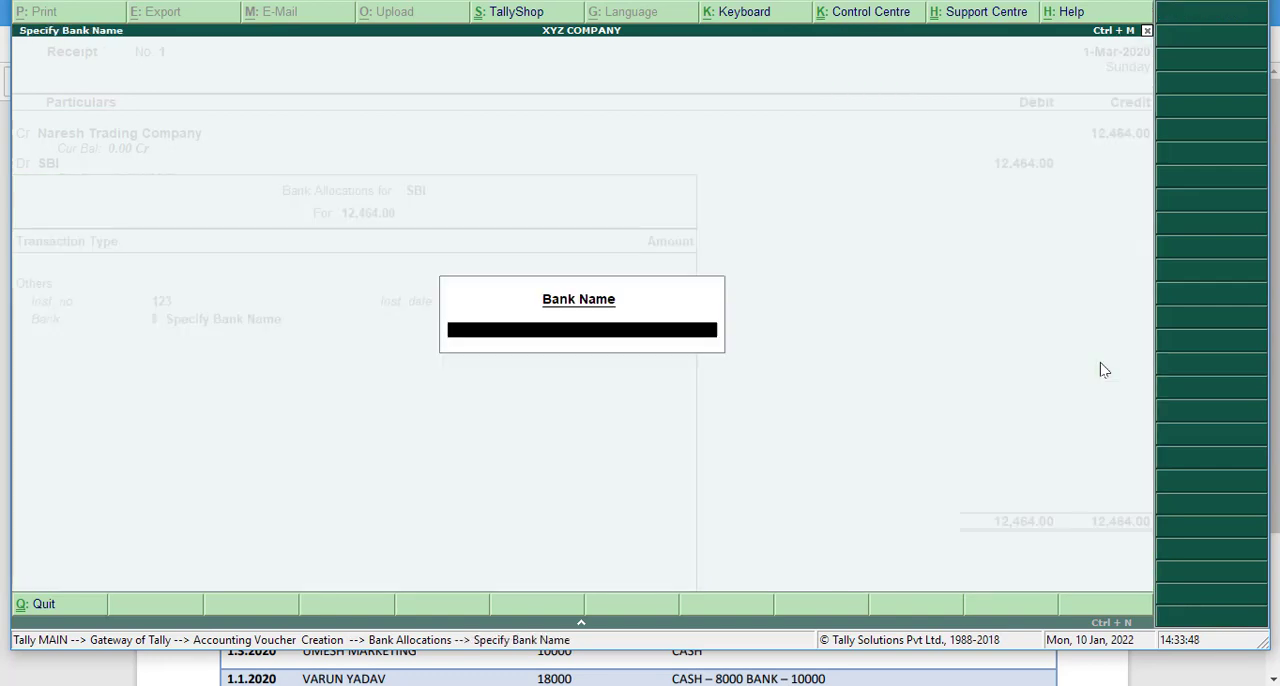
pyautogui.write('J')
pyautogui.press('BackSpace')
pyautogui.write('HDFC')
pyautogui.press('Return')
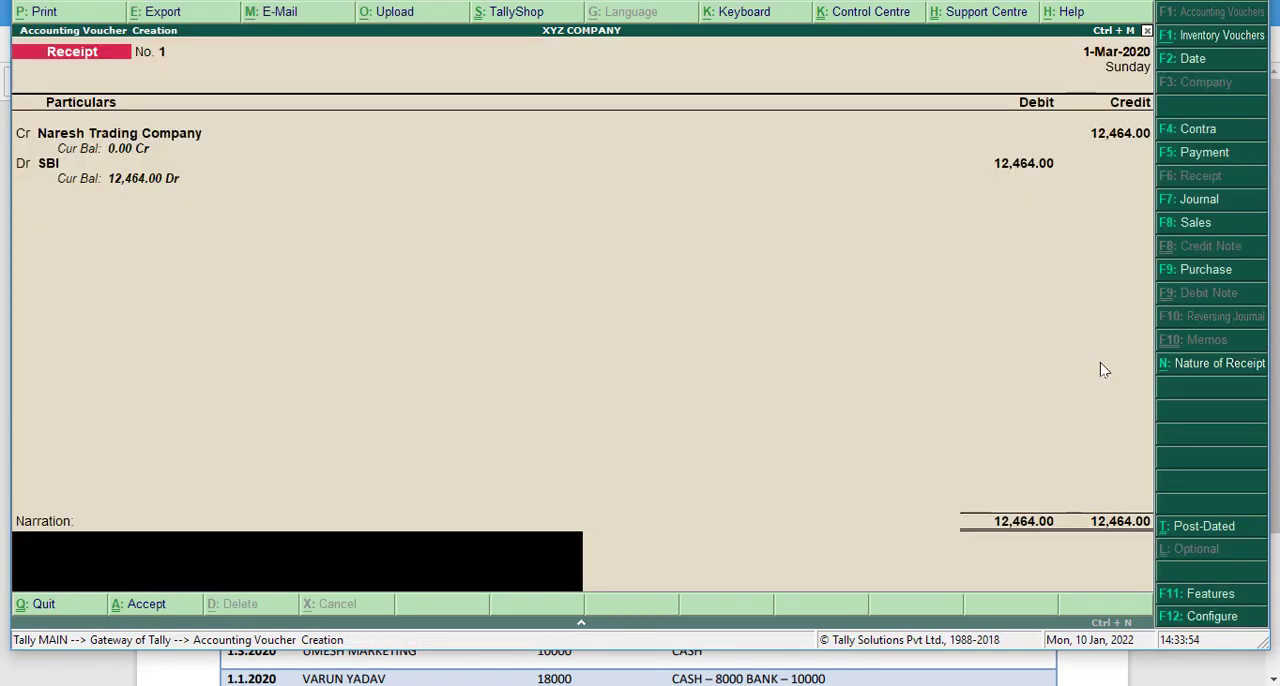
# - Enter the narration NARESH TRADING COMPANYL'JKJ and save the receipt voucher
pyautogui.write('NARESH')
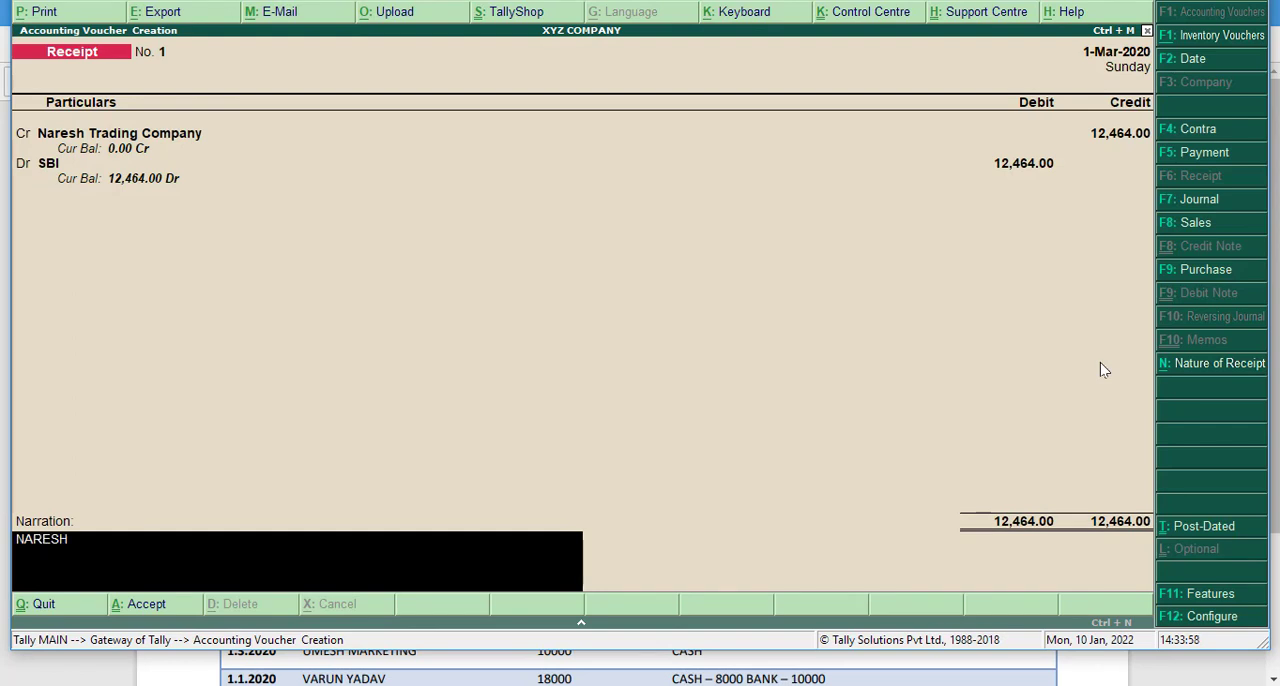
pyautogui.write(' TRADING COMPA')
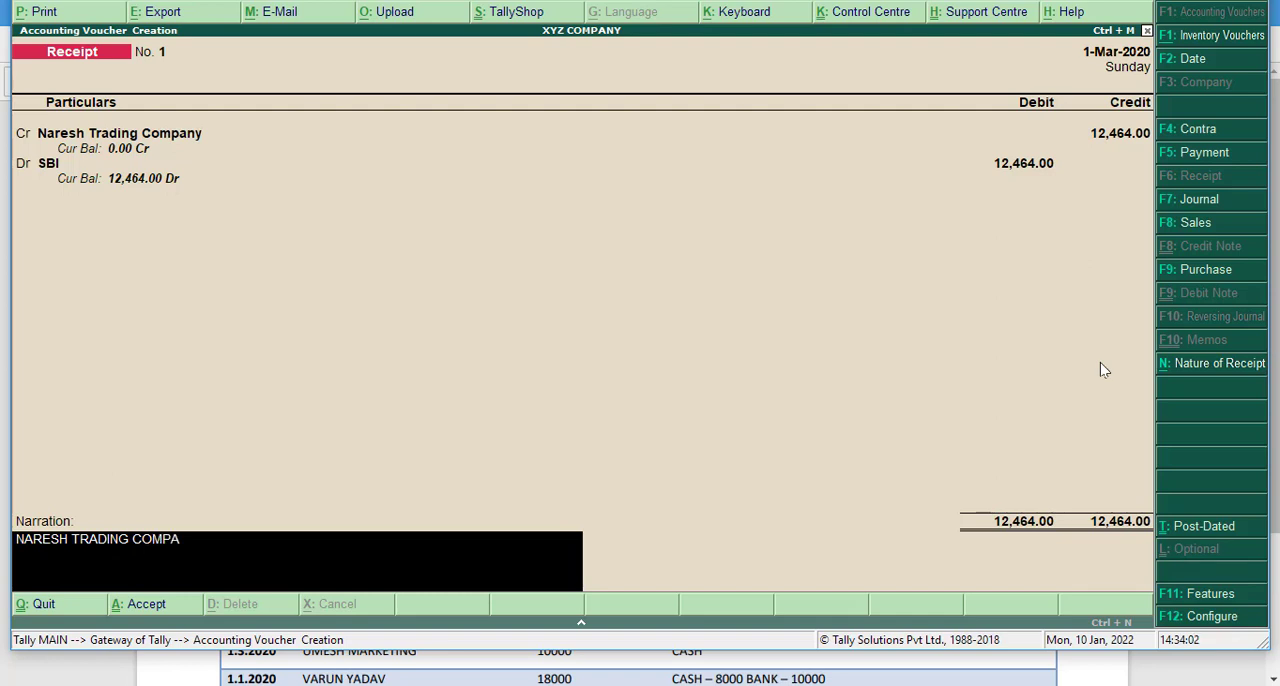
pyautogui.write("NYL'JKJ")
pyautogui.press('Return')
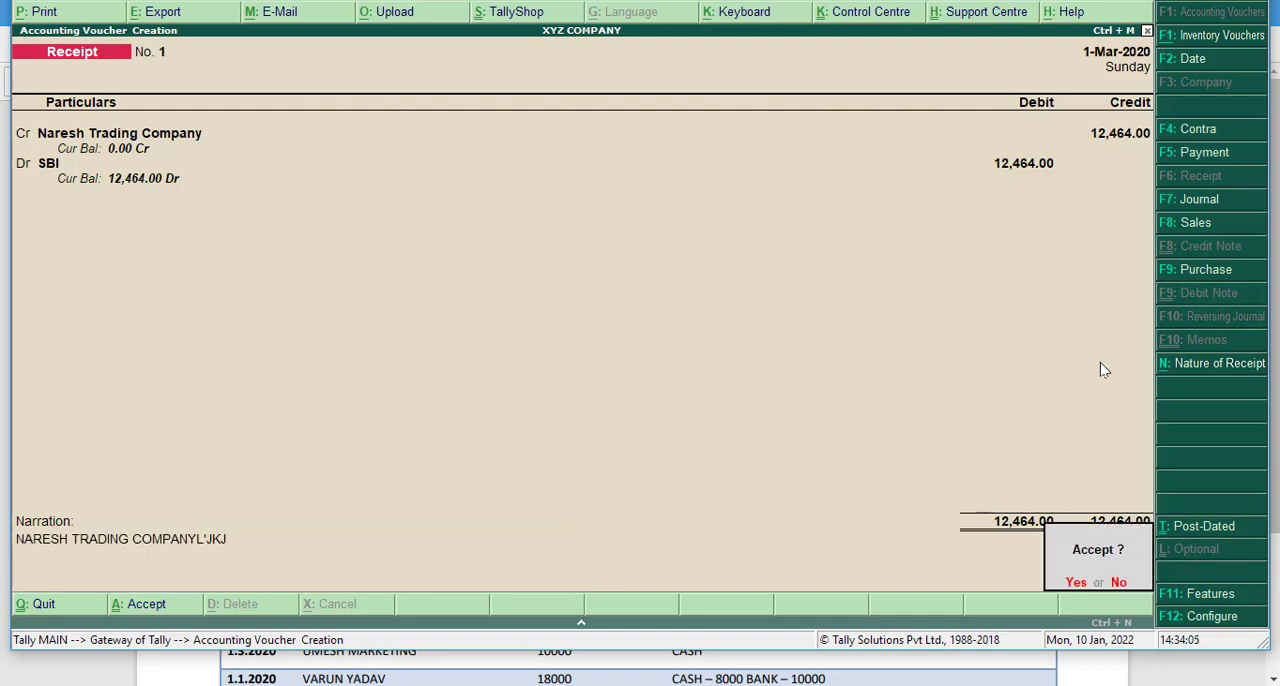
pyautogui.press('Return')
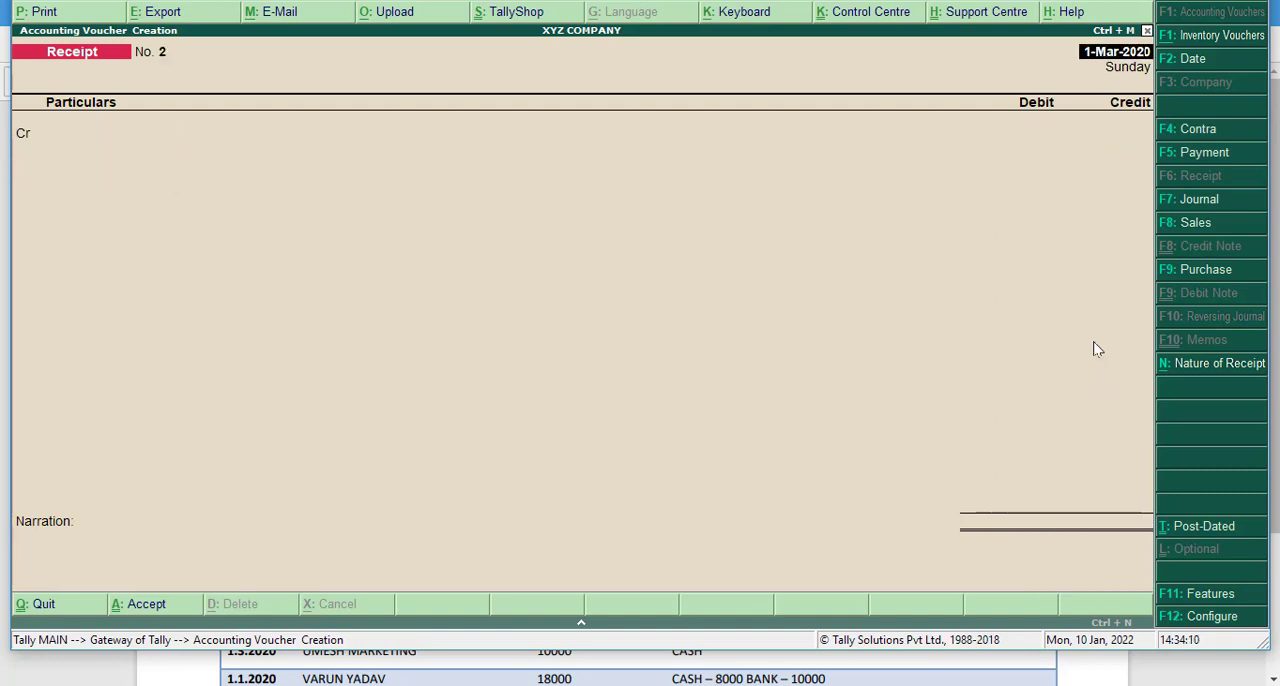
# - Switch to the receipt practice notes PDF in Edge and look up the 1.5.2019 cash receipt row
pyautogui.moveTo(641, 1)
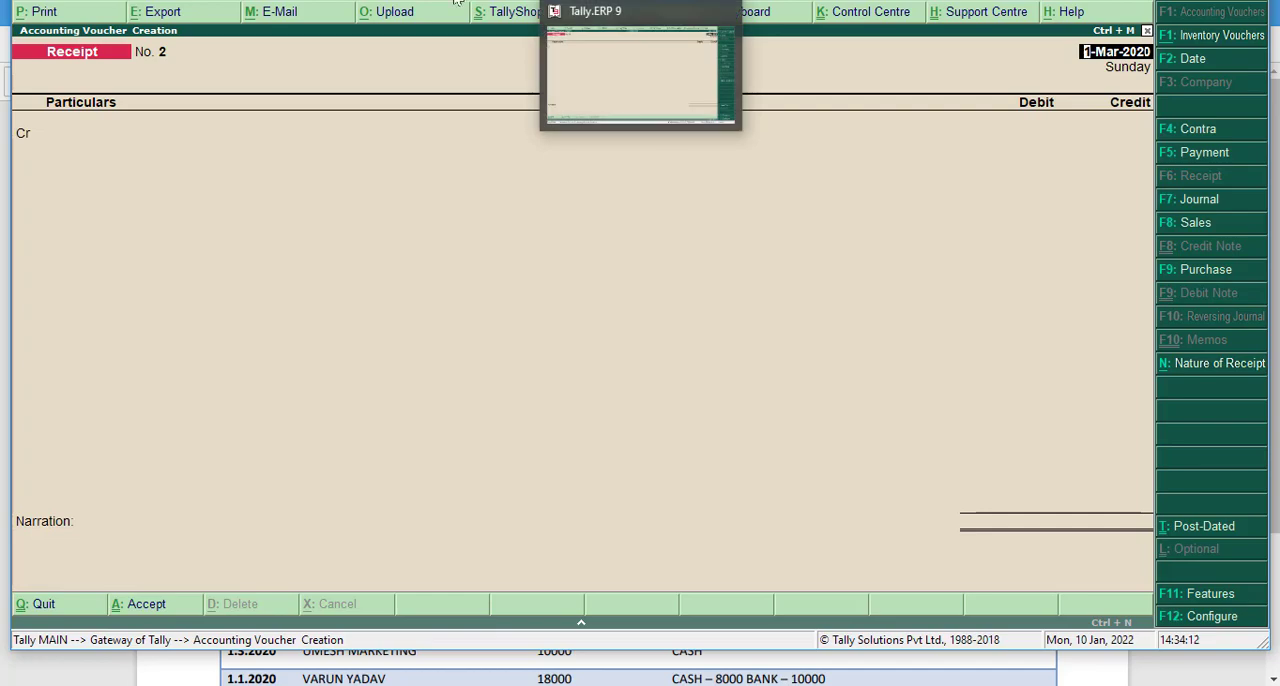
pyautogui.click(328, 1)
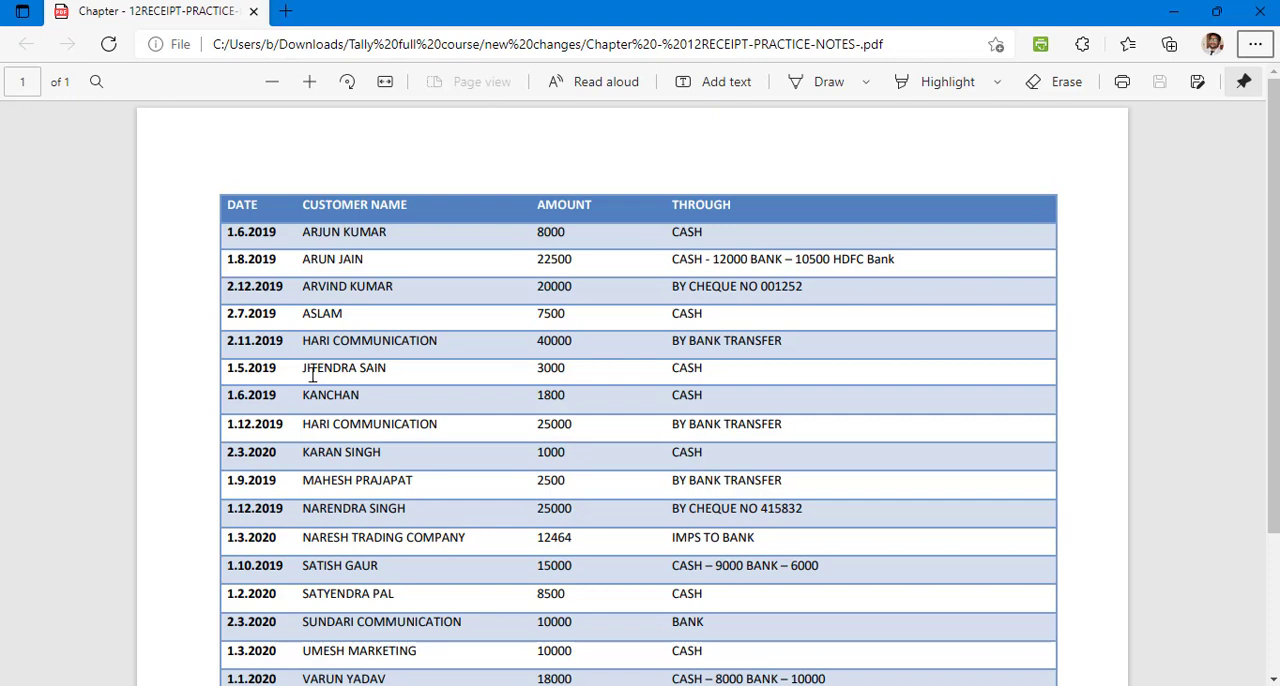
pyautogui.moveTo(297, 369); pyautogui.dragTo(603, 374)
pyautogui.click(594, 371)
# - Switch back to Tally.ERP 9 and set the new receipt voucher's date to 1-5-2019
pyautogui.hotkey('alt', 'Tab')
pyautogui.press('F2')
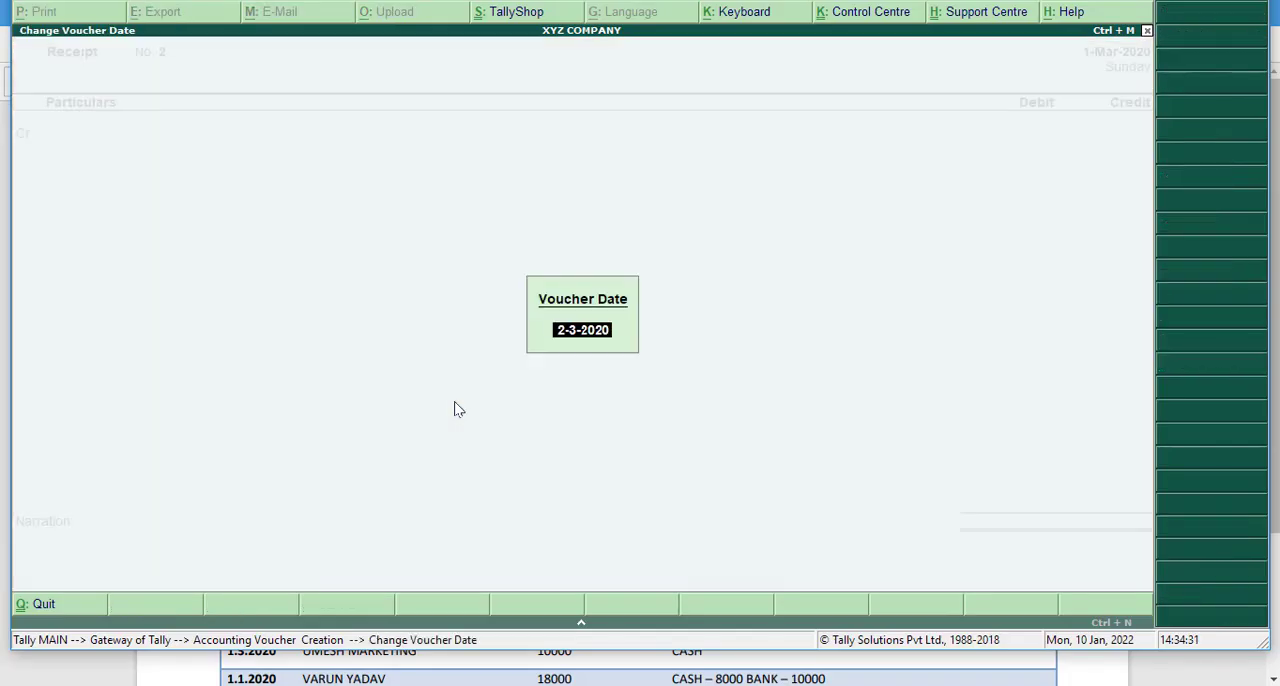
pyautogui.write('1-5-2019')
pyautogui.press('Return')
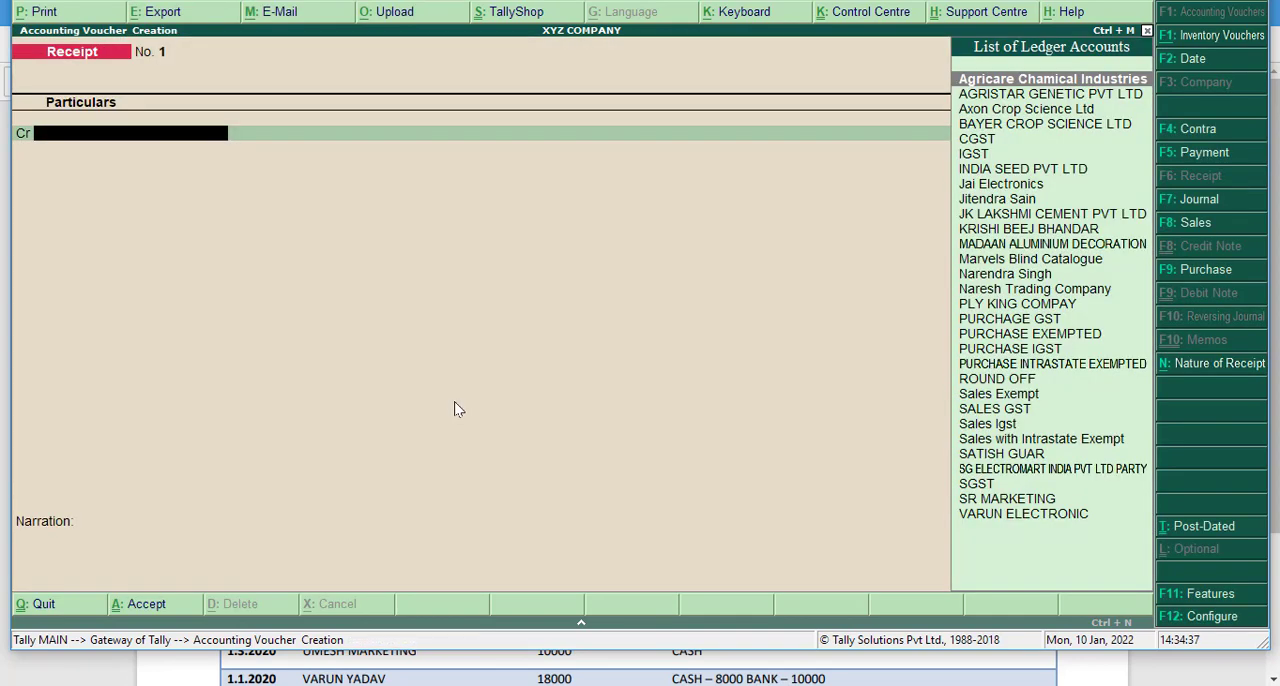
# - Credit the customer ledger from the 1.5.2019 row of the notes with 3000
pyautogui.write('JI')
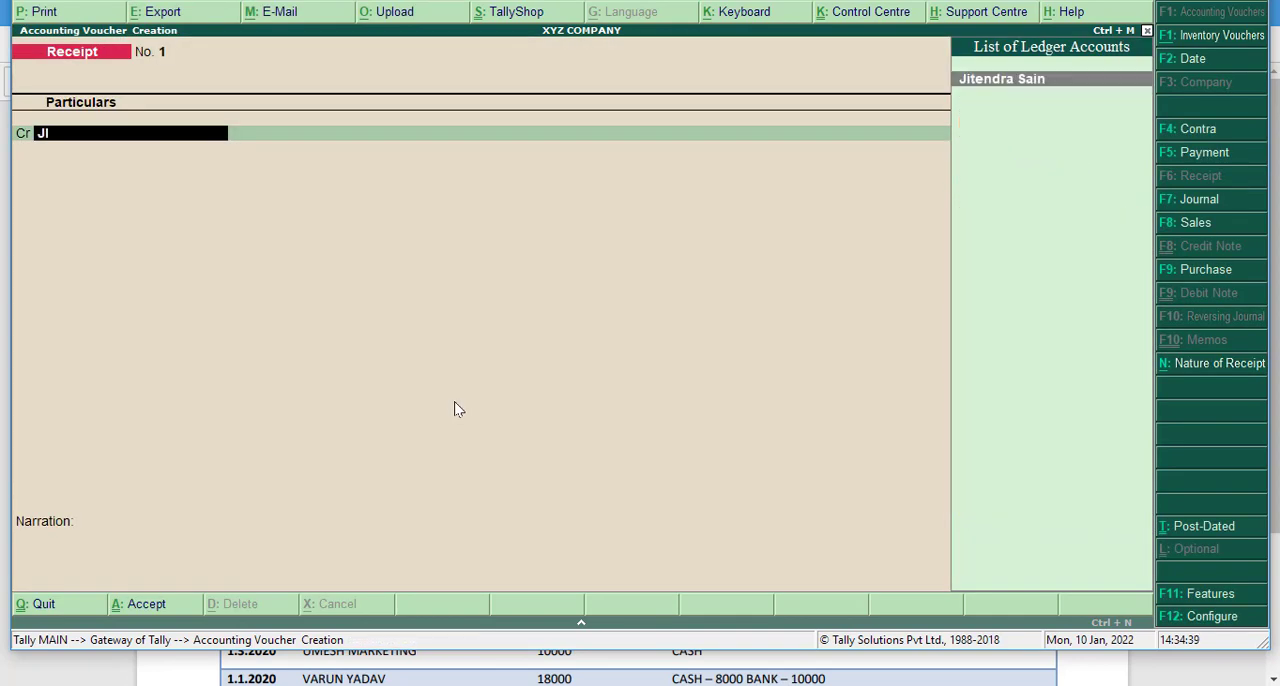
pyautogui.press('Return')
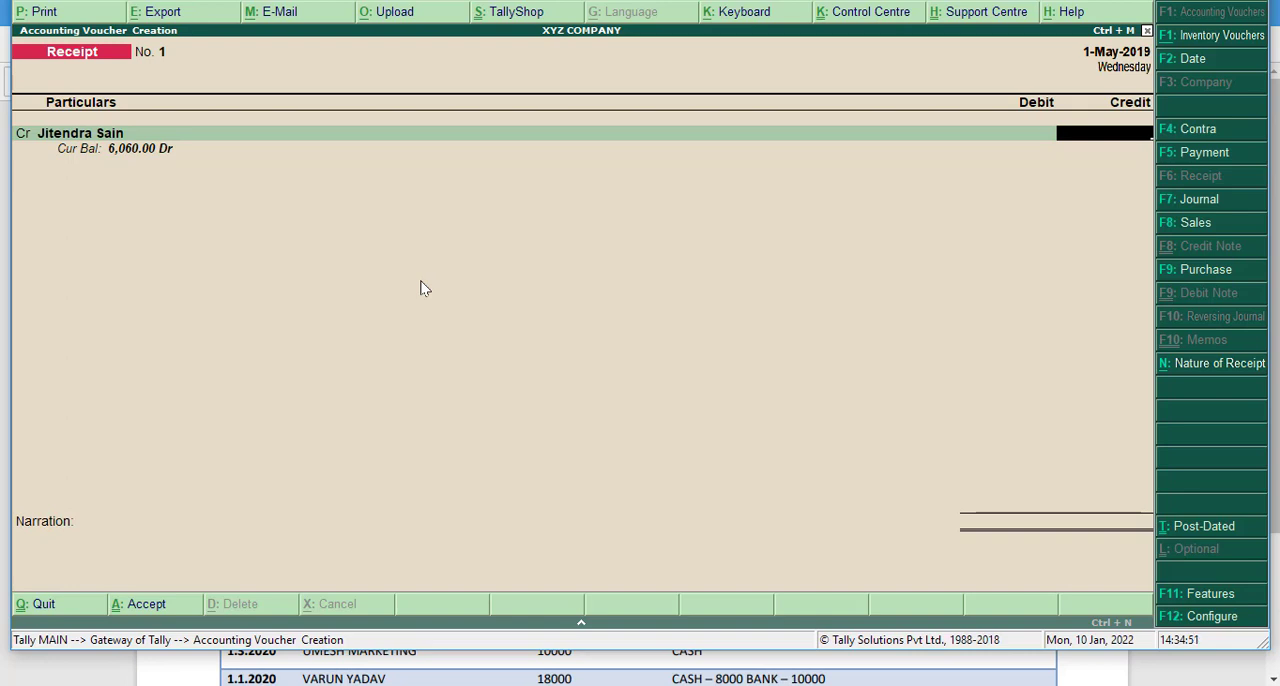
pyautogui.write('3000')
pyautogui.press('Return')
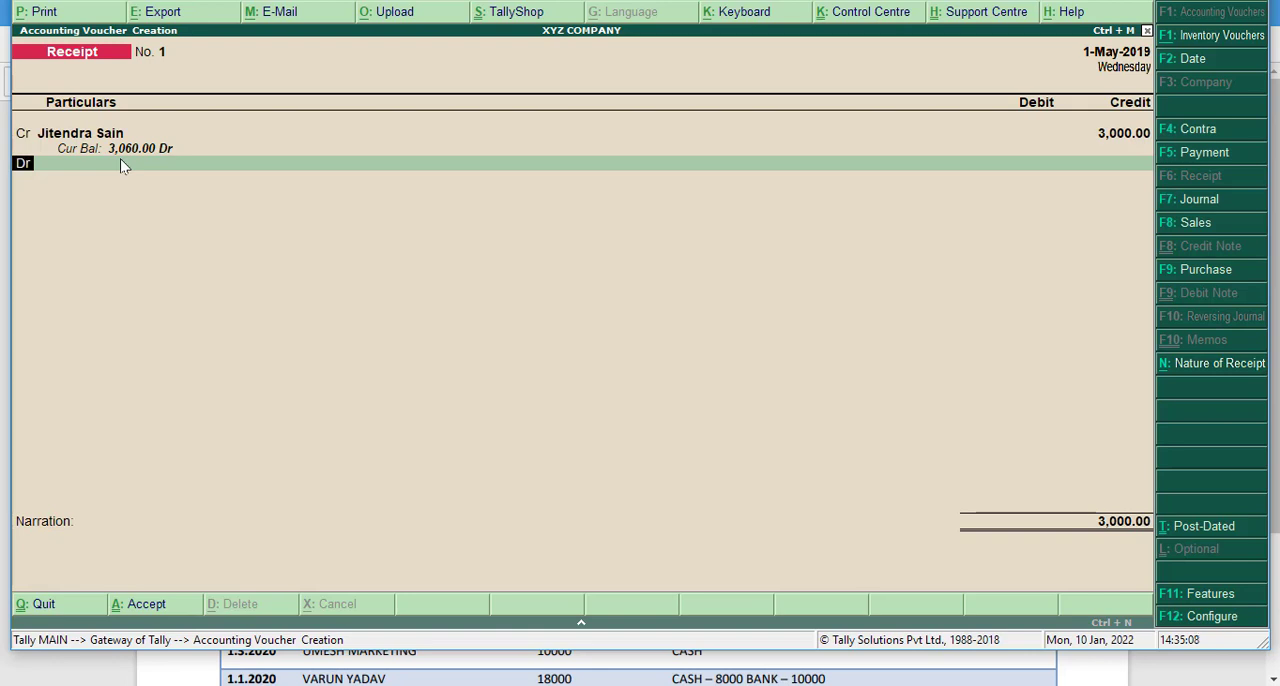
# - Check the payment mode in the notes, debit Cash with 3,000.00 and save the receipt without a narration
pyautogui.press('Return')
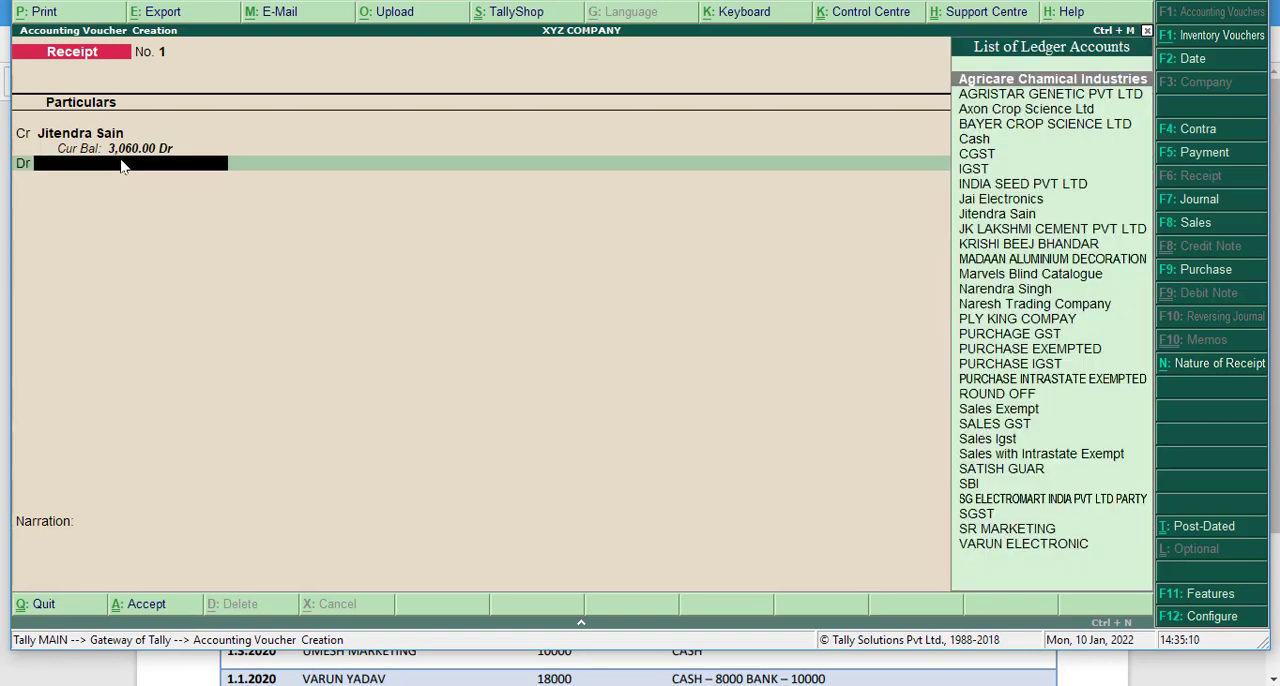
pyautogui.hotkey('alt', 'Tab')
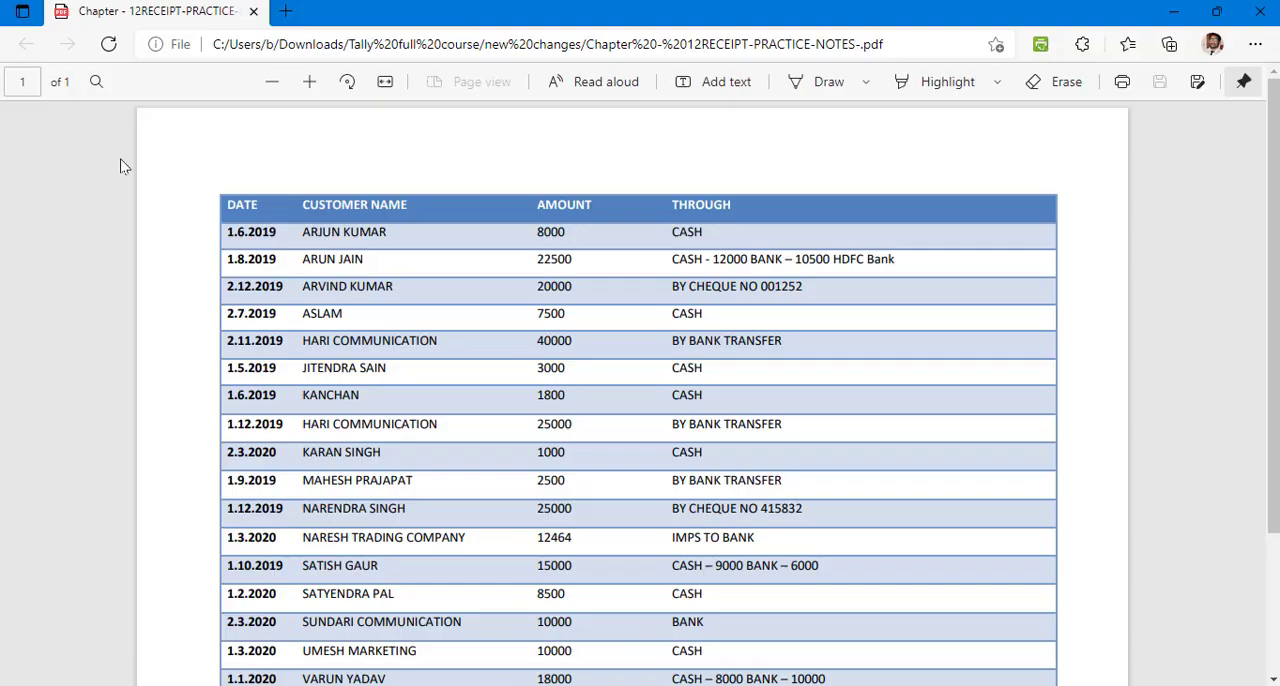
pyautogui.hotkey('alt', 'Tab')
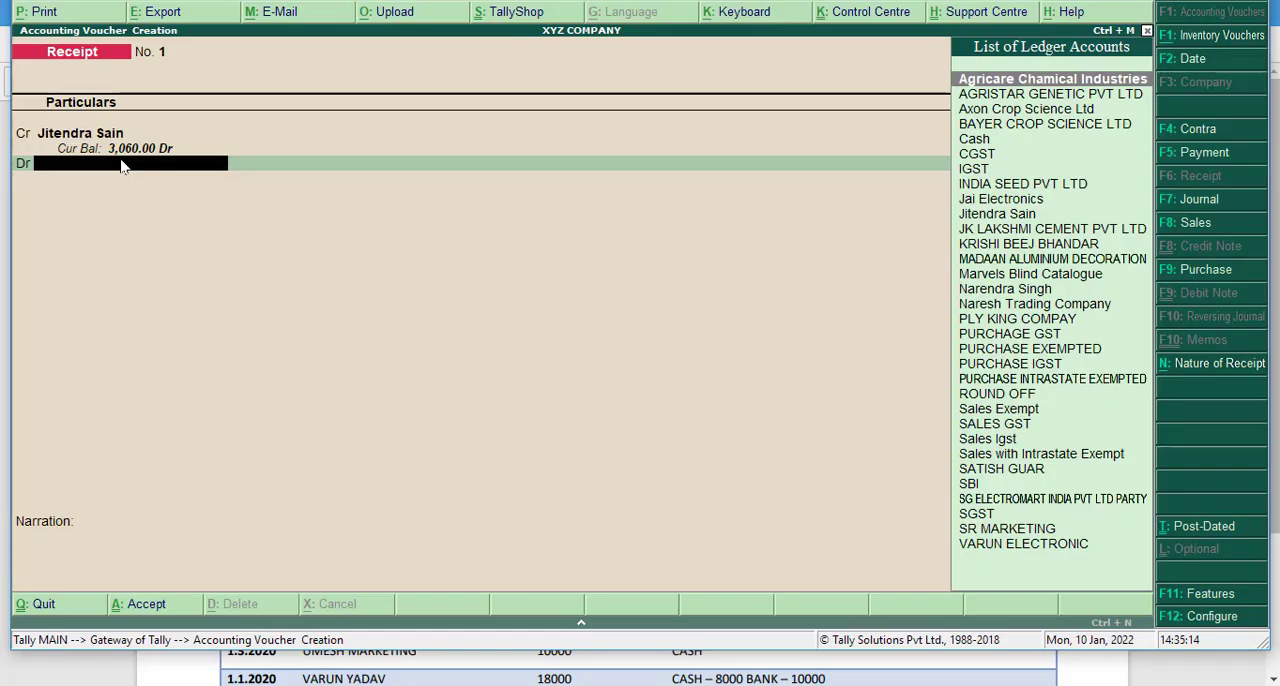
pyautogui.write('CA')
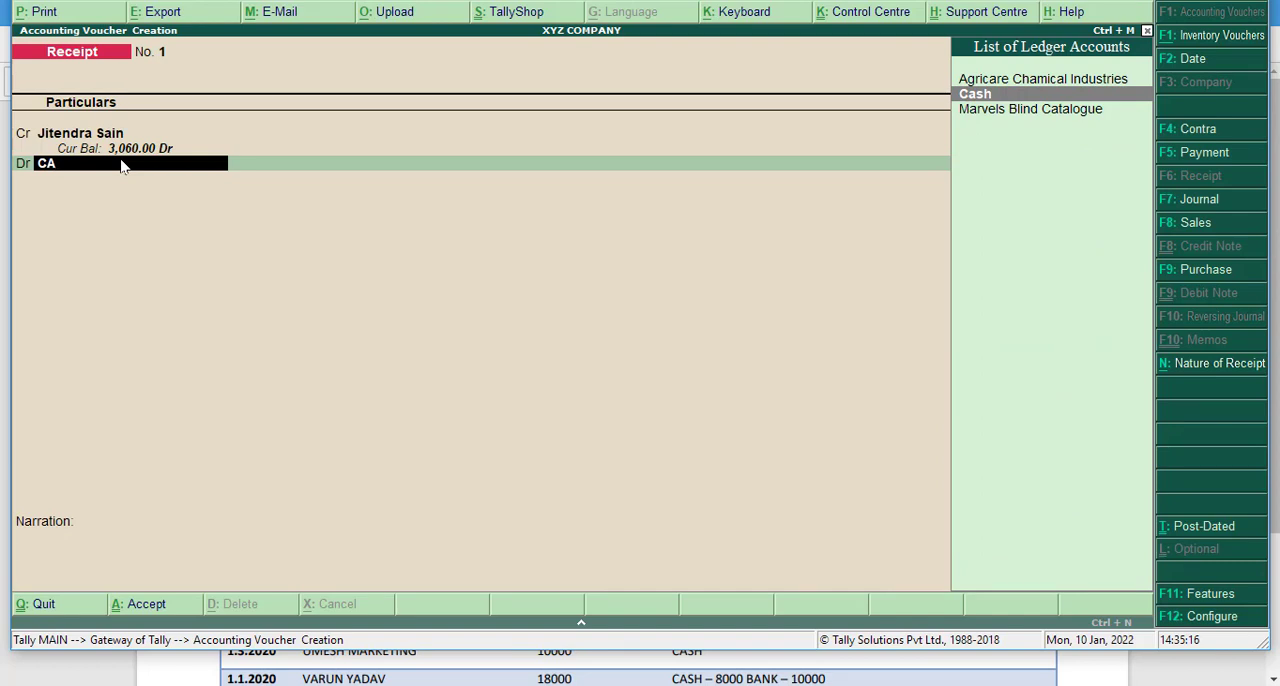
pyautogui.press('Return')
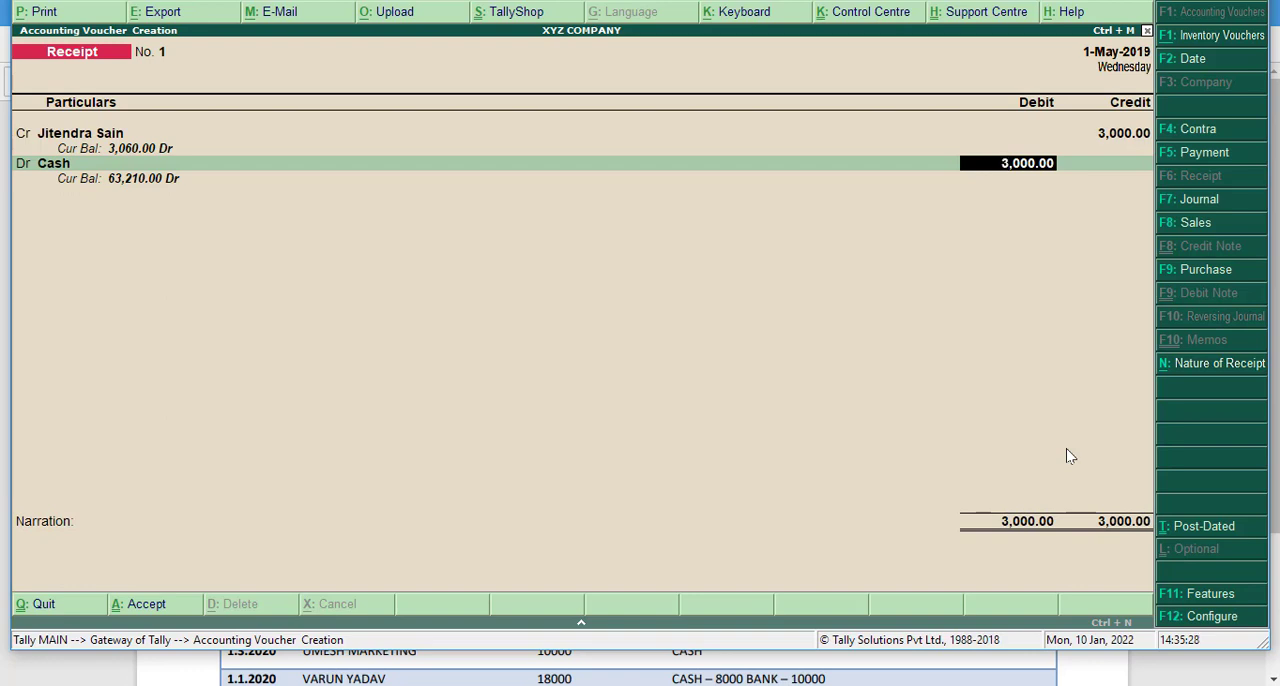
pyautogui.press('Return')
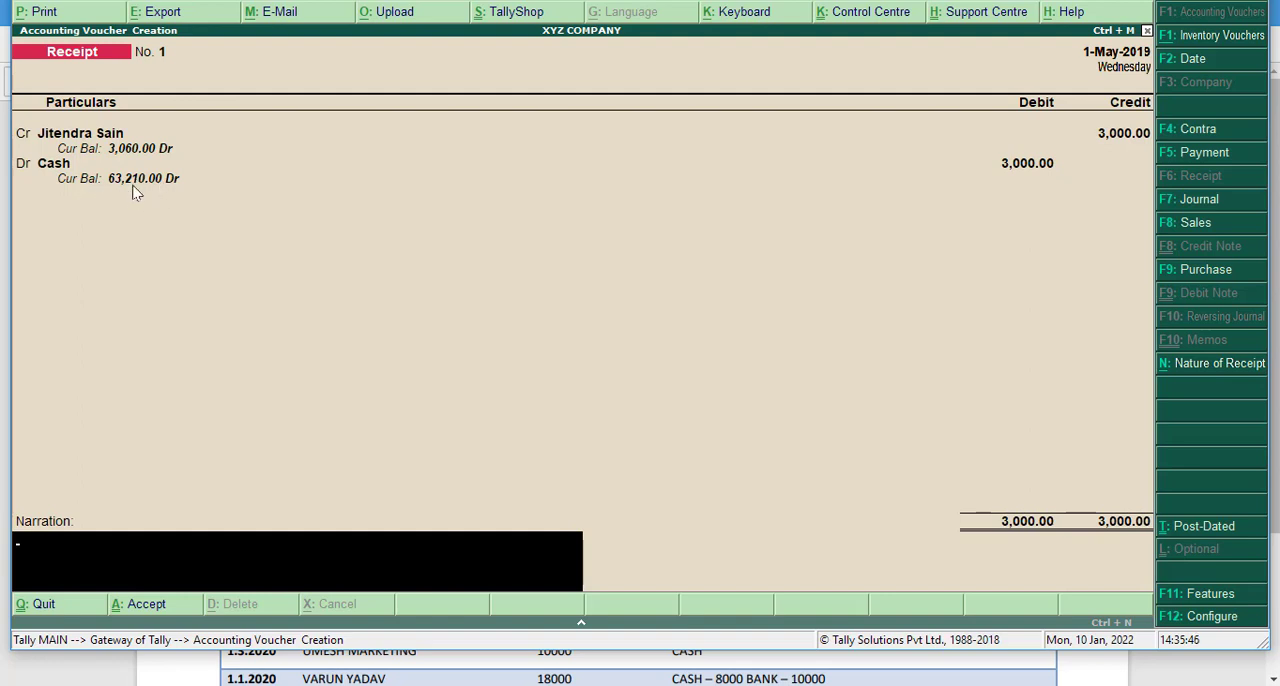
pyautogui.press('Return')
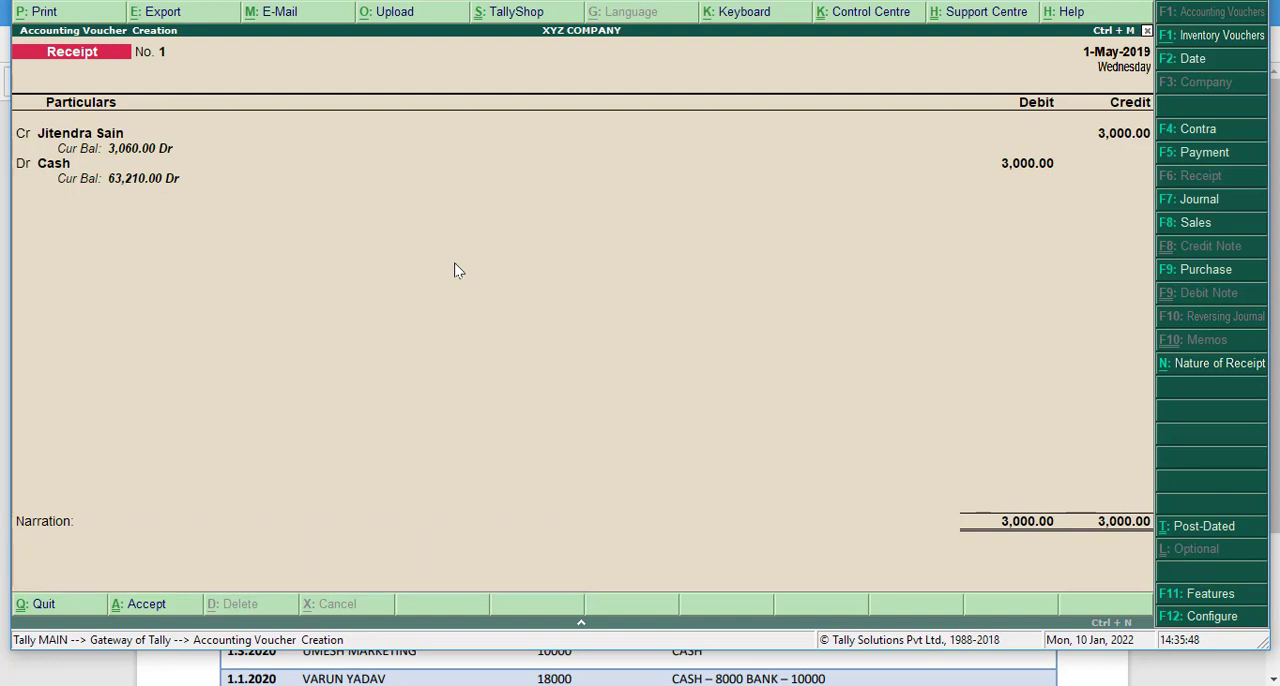
pyautogui.press('Return')
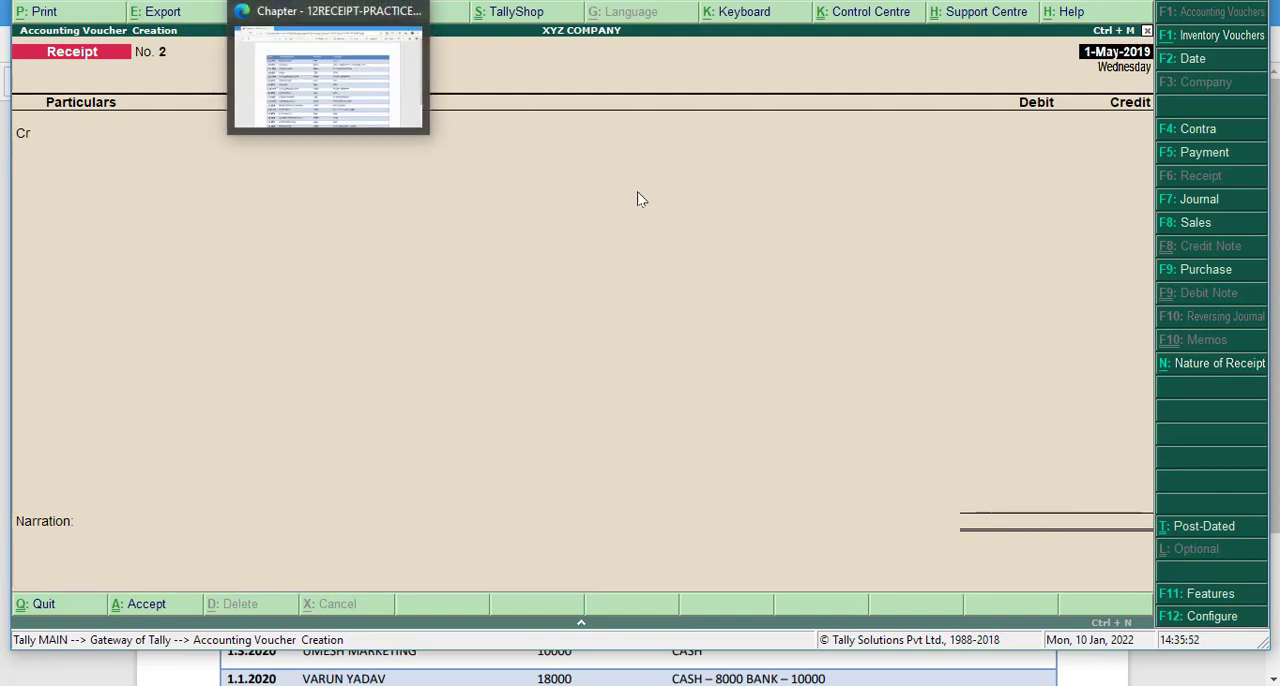
# - Switch to the practice notes PDF in Edge and review the remaining receipt rows for the next entry
pyautogui.hotkey('alt', 'Tab')
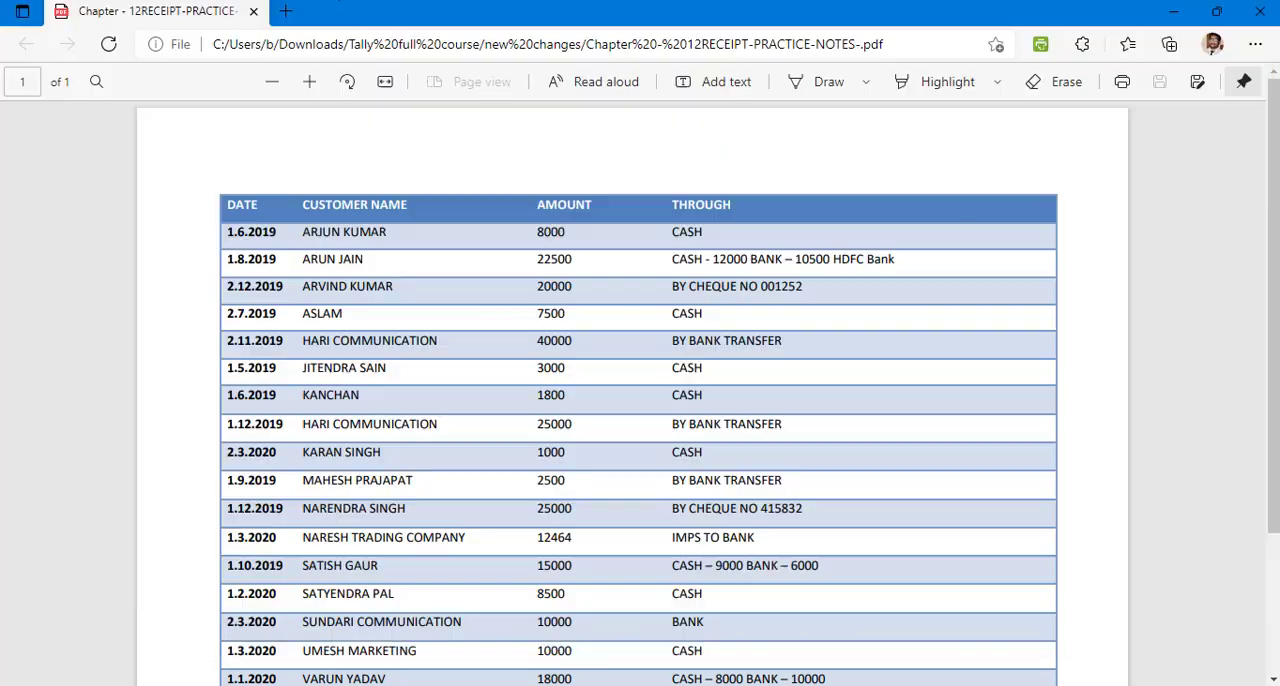
pyautogui.scroll(3, 668, 442)
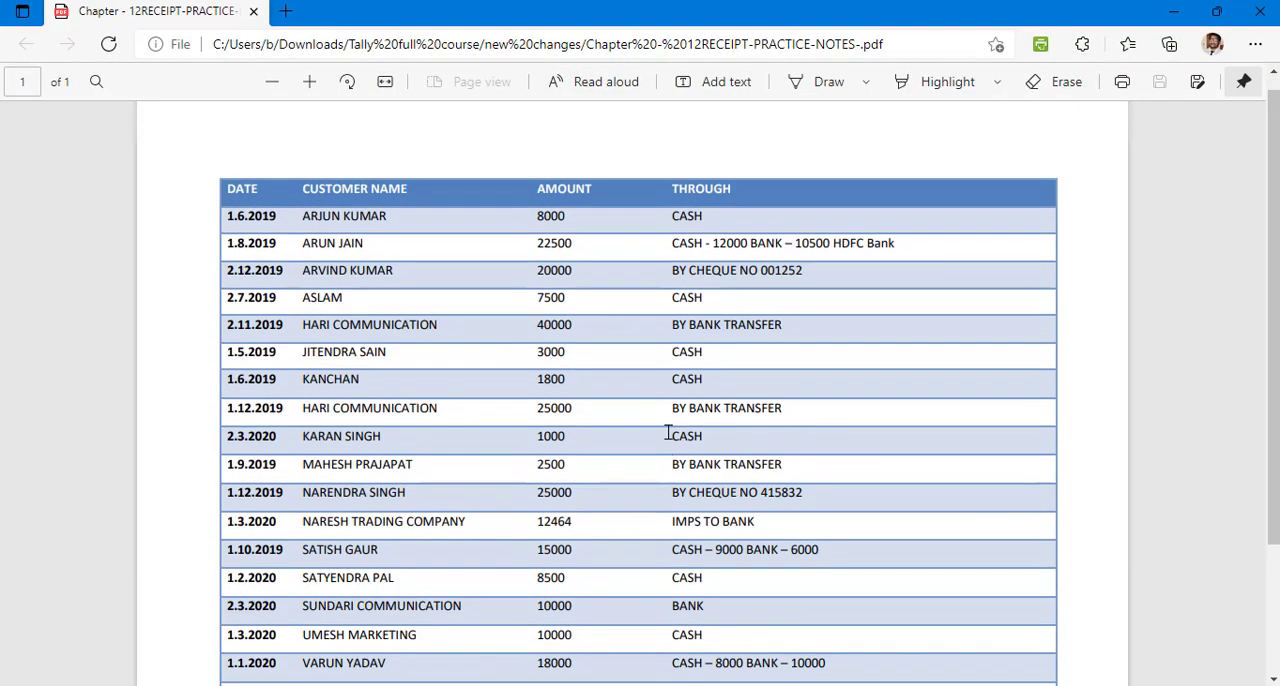
pyautogui.scroll(-2, 668, 428)
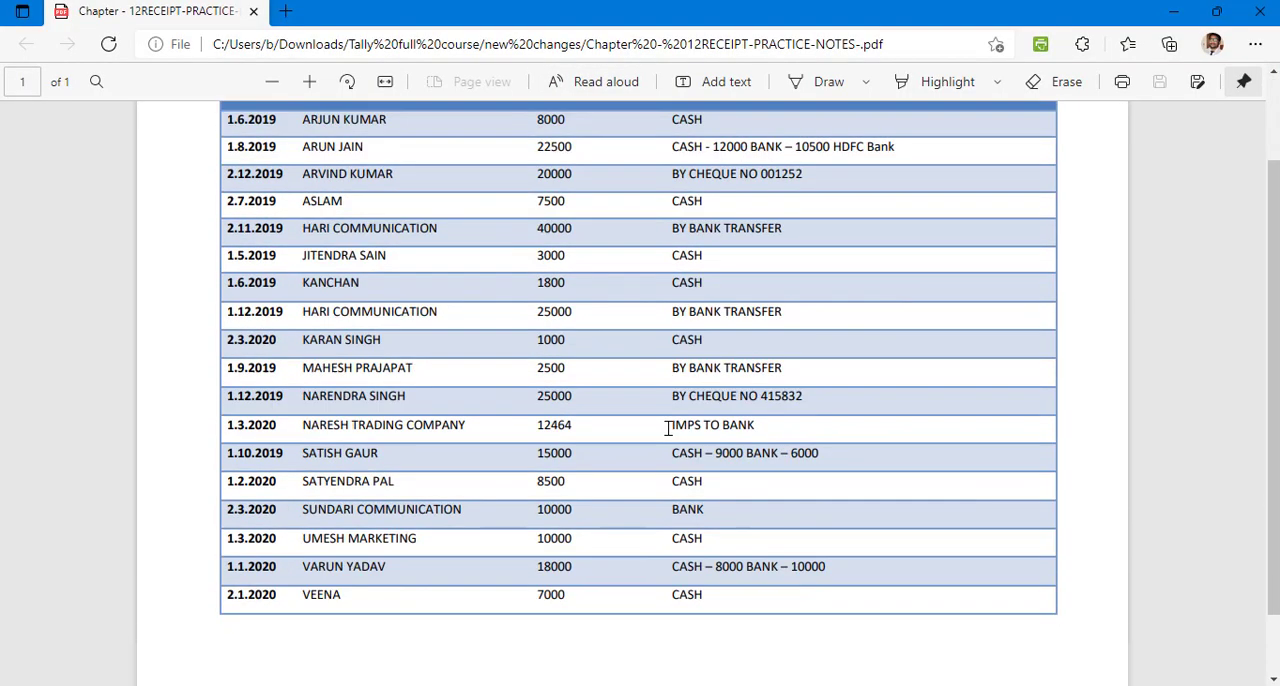